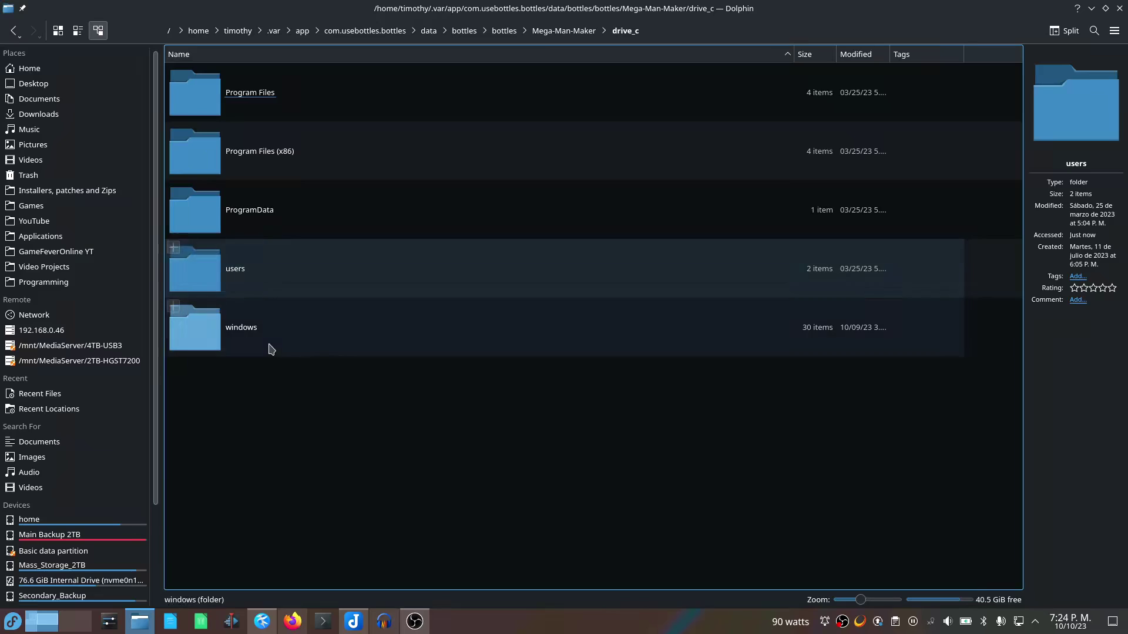
# Browse the bottle's users, user, AppData and Local folders, then open MegaMaker's context menu
pyautogui.click(247, 277)
pyautogui.click(268, 164)
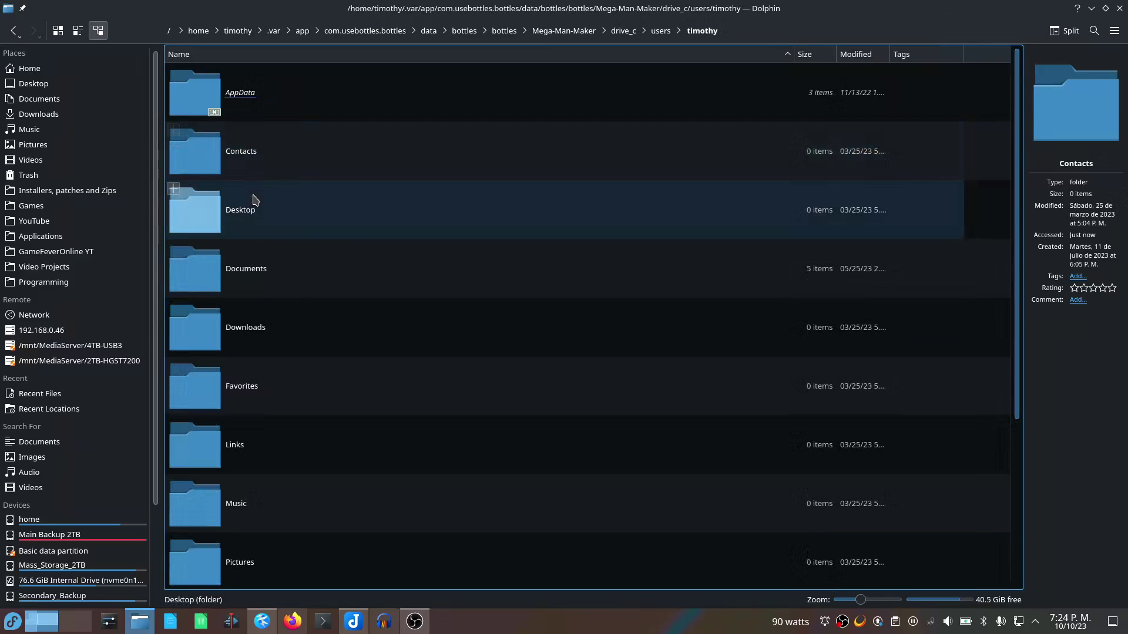
pyautogui.click(240, 102)
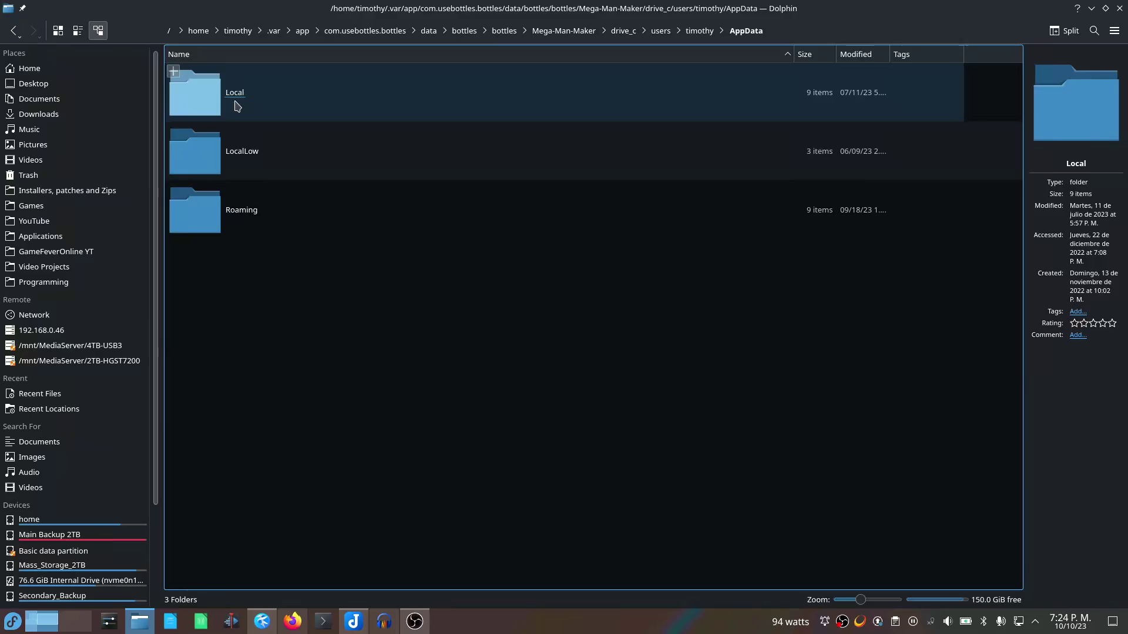
pyautogui.click(238, 106)
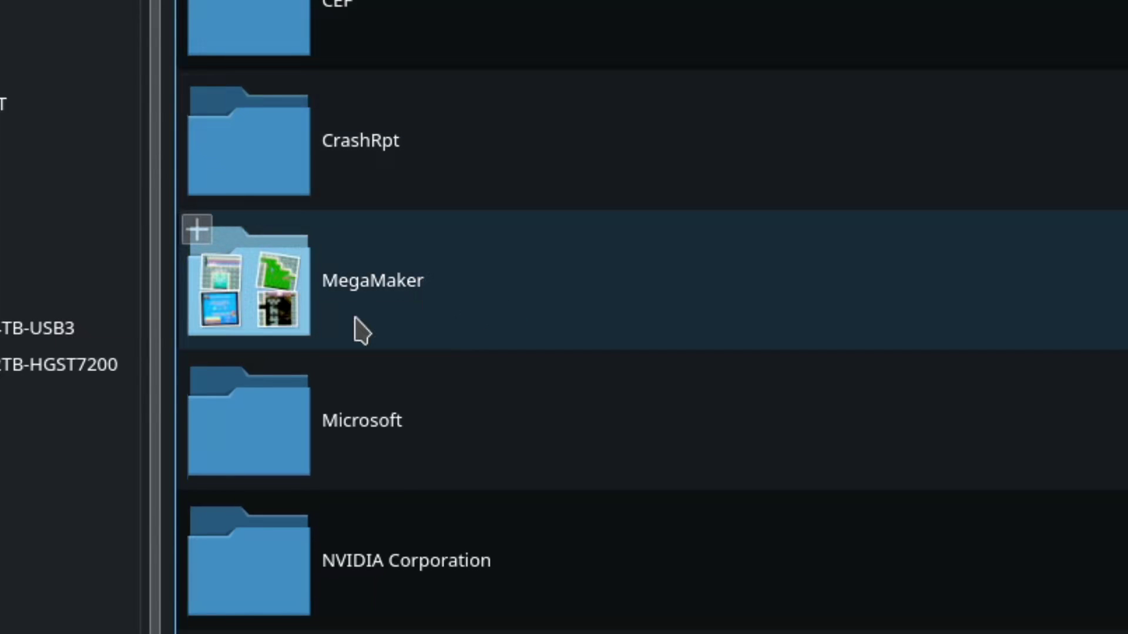
pyautogui.click(382, 300)
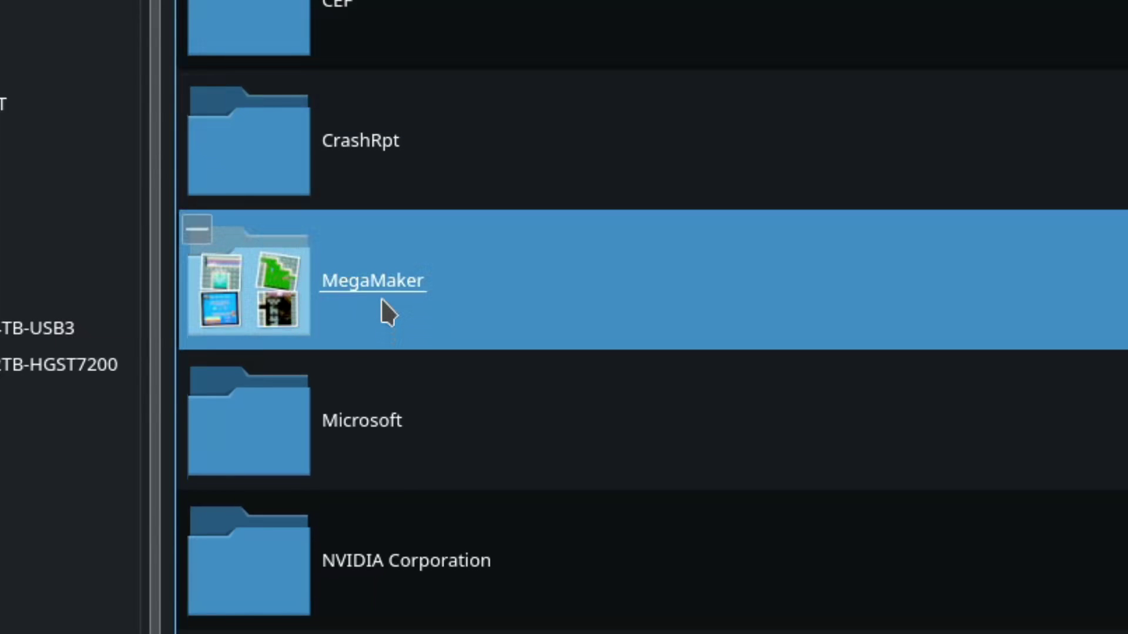
pyautogui.rightClick(382, 299)
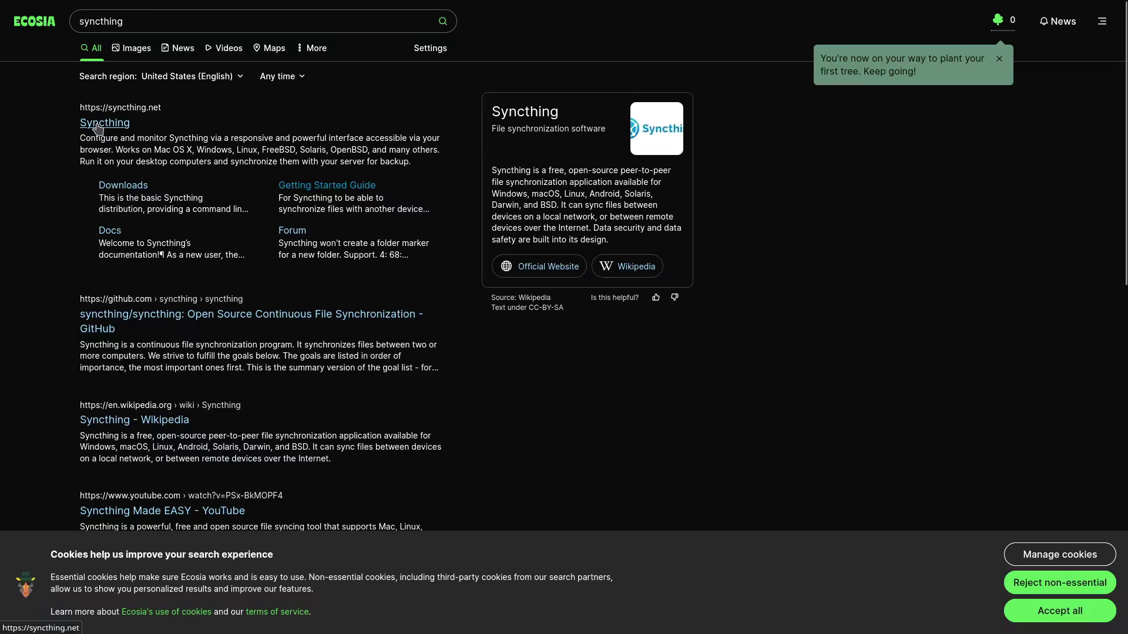
# Open syncthing.net from the Ecosia results and scroll through its homepage
pyautogui.click(96, 124)
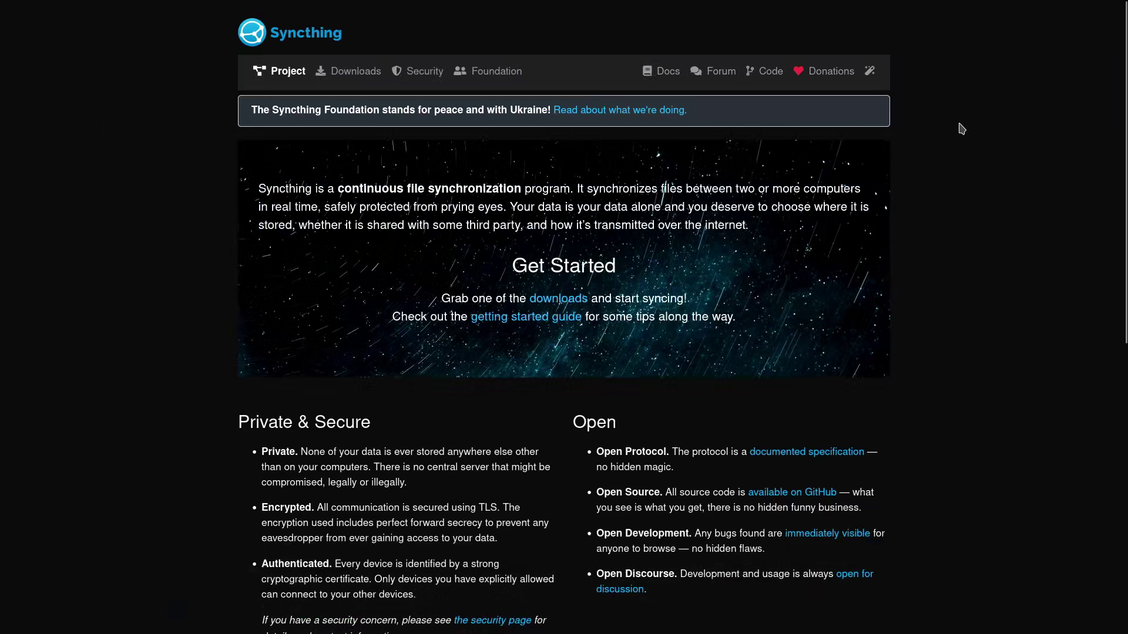
pyautogui.scroll(-3, 961, 128)
pyautogui.scroll(-3, 961, 128)
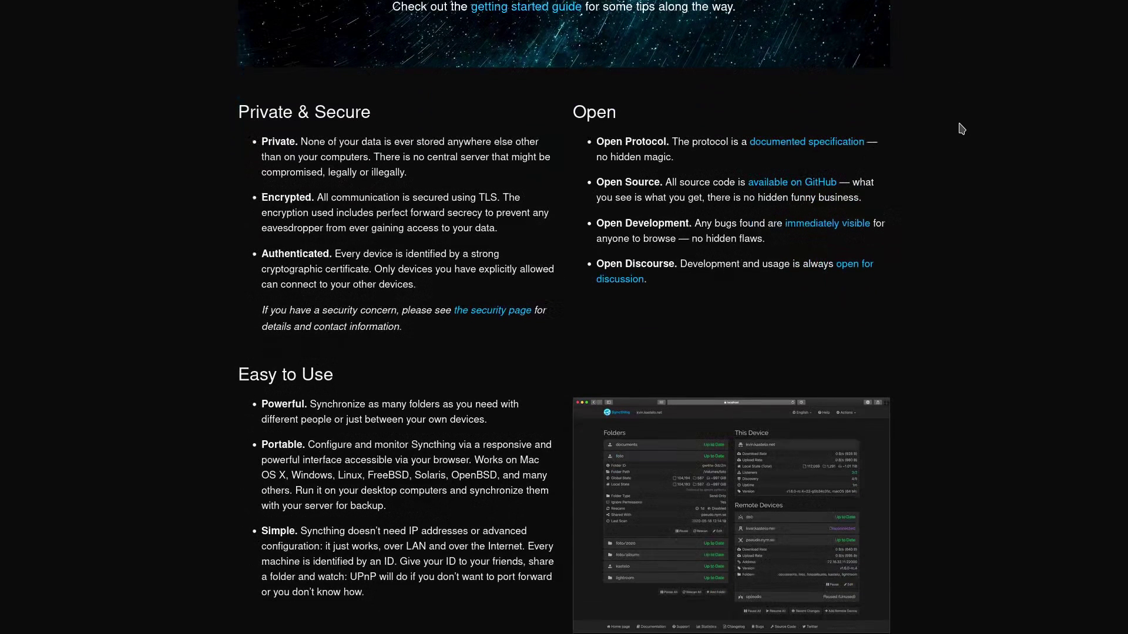
pyautogui.scroll(-1, 960, 128)
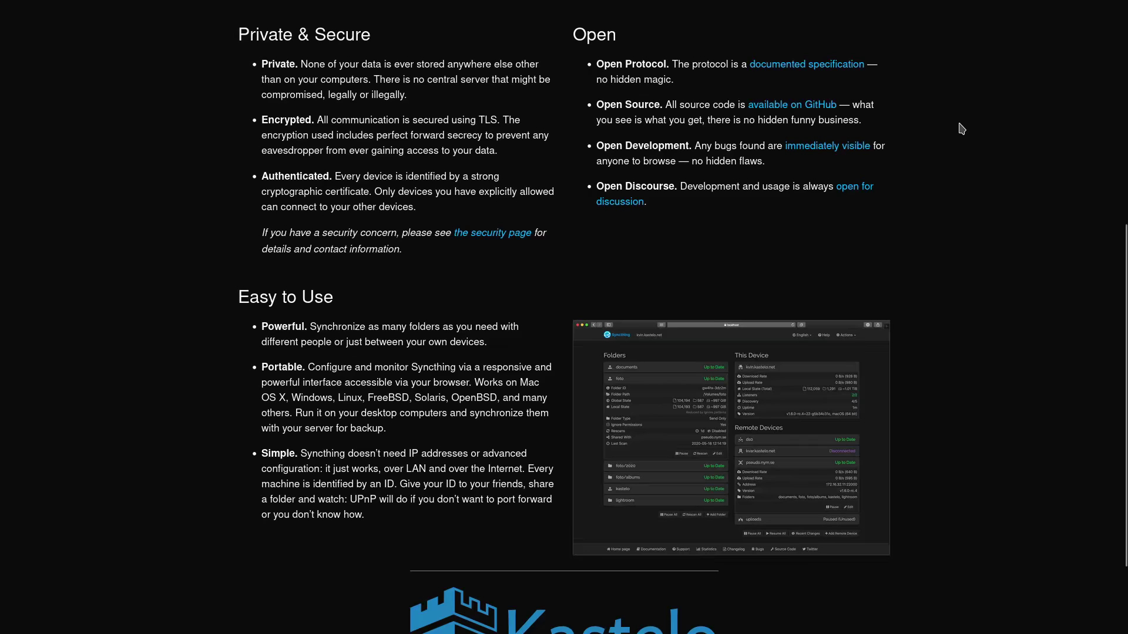
pyautogui.scroll(-2, 961, 129)
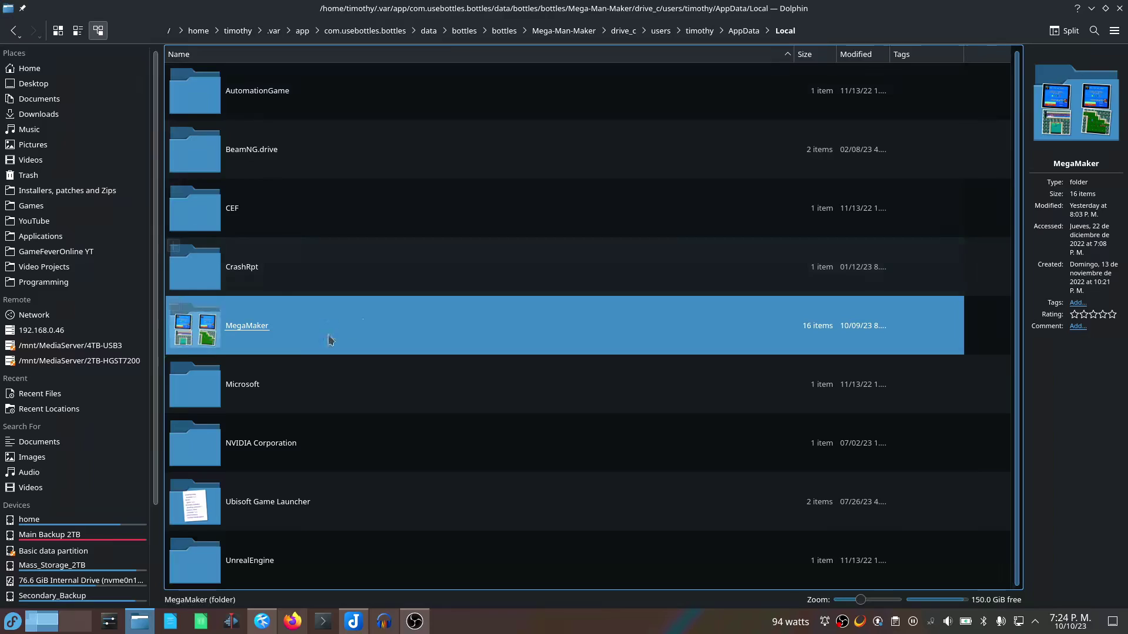
# Open the MegaMaker folder and enter 'sudo dnf install syncthing' in Konsole
pyautogui.doubleClick(307, 329)
pyautogui.scroll(-3, 350, 122)
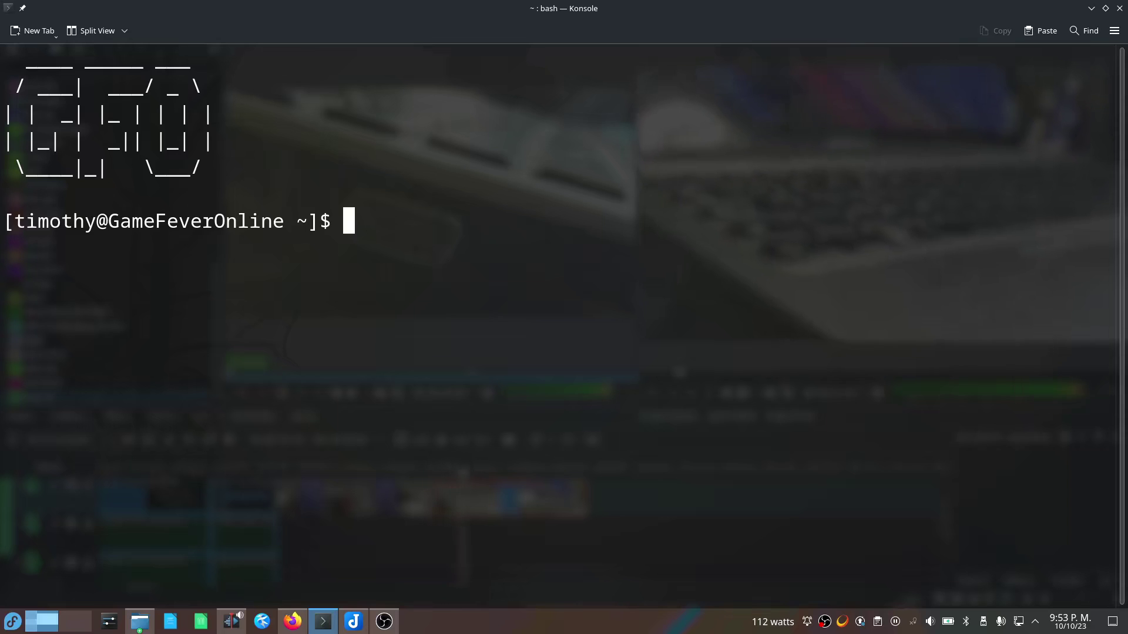
pyautogui.write('sudo d')
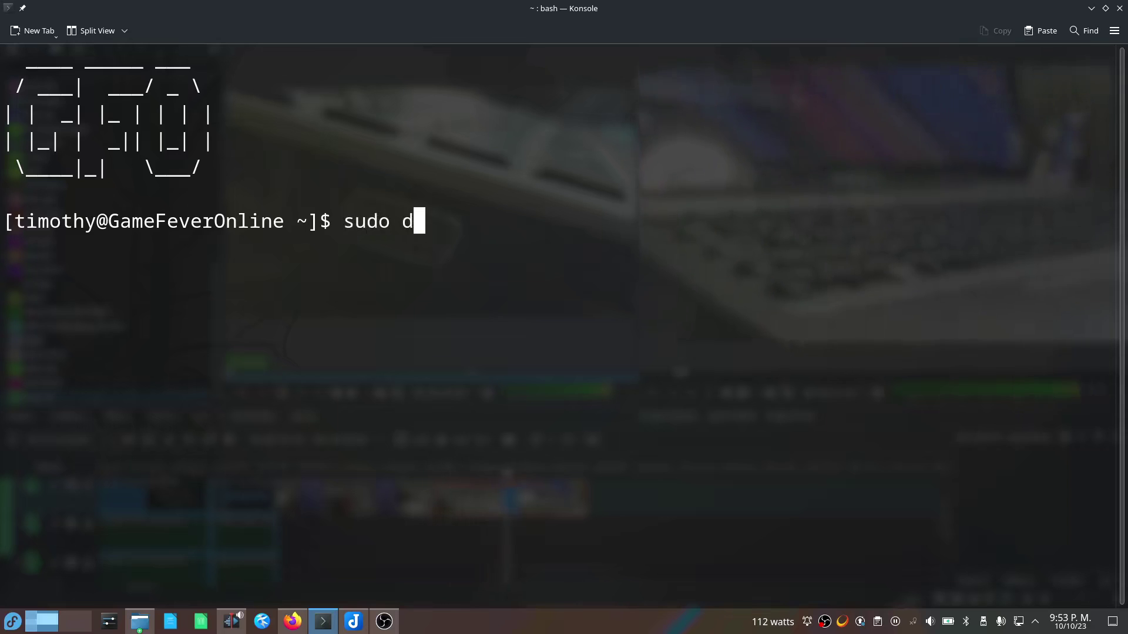
pyautogui.write('nf install sync')
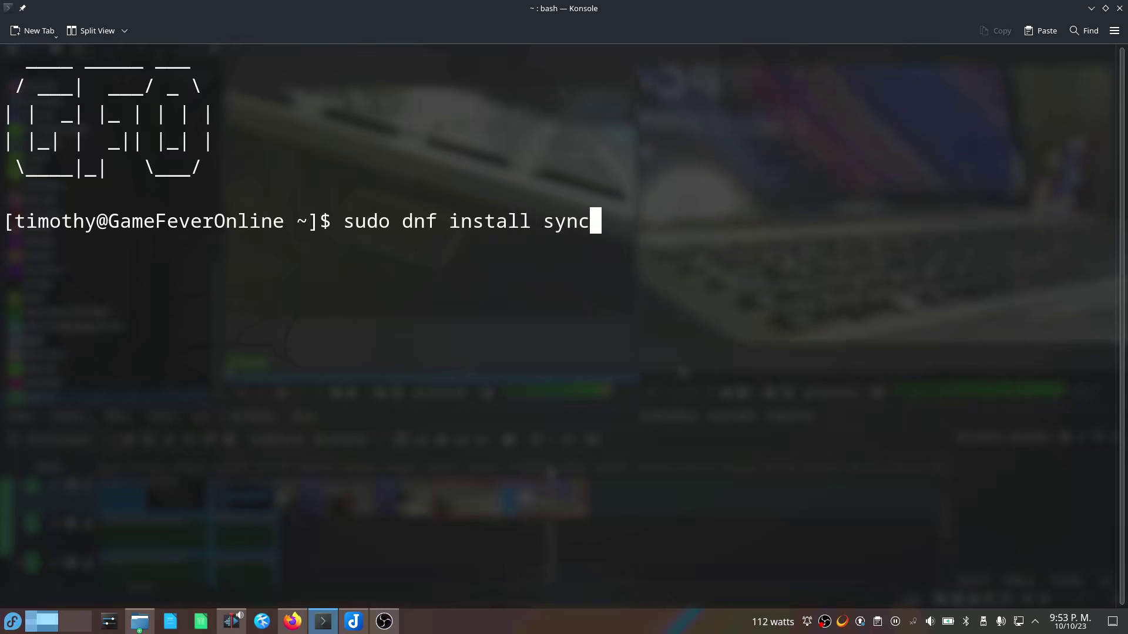
pyautogui.write('thing')
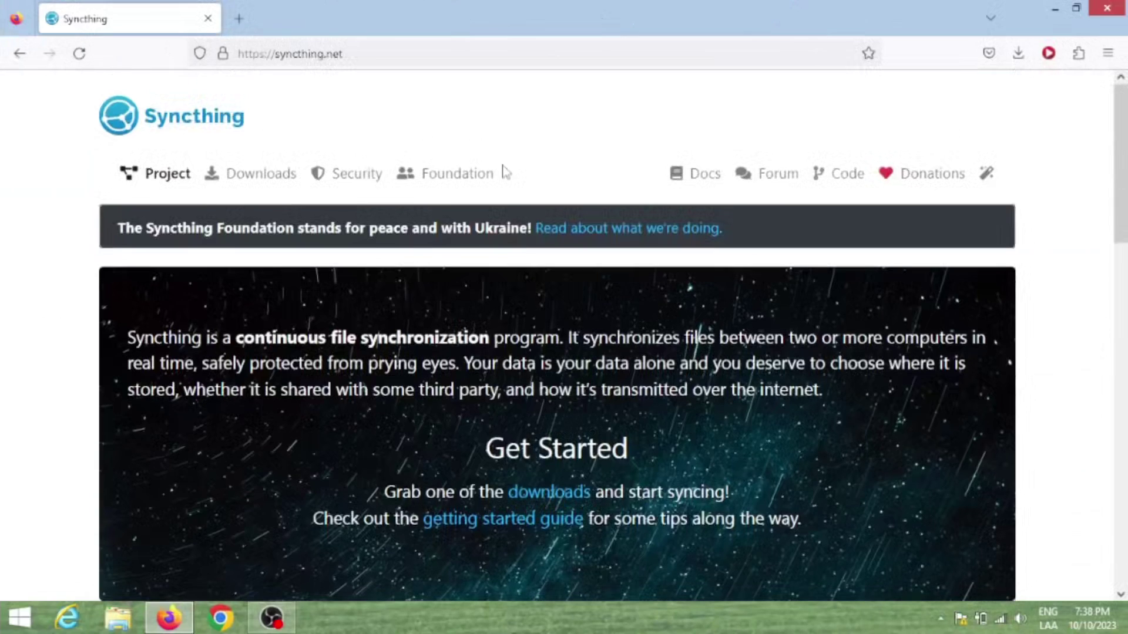
# Go to Syncthing's Downloads page and scroll to find the SyncTrayzor integration link
pyautogui.click(234, 180)
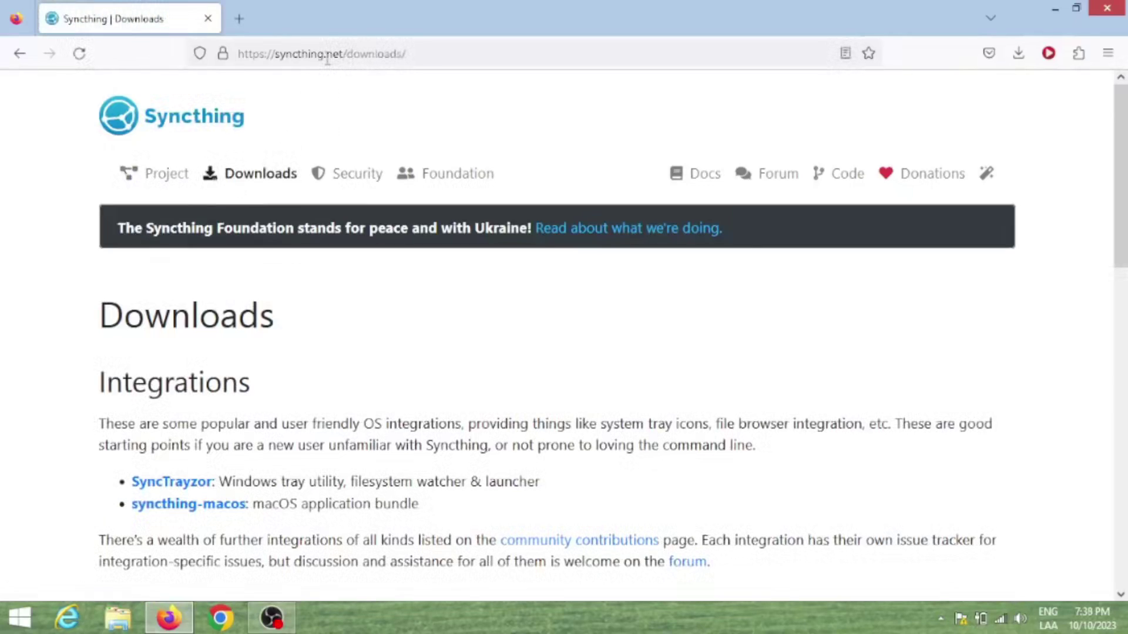
pyautogui.scroll(-3, 382, 115)
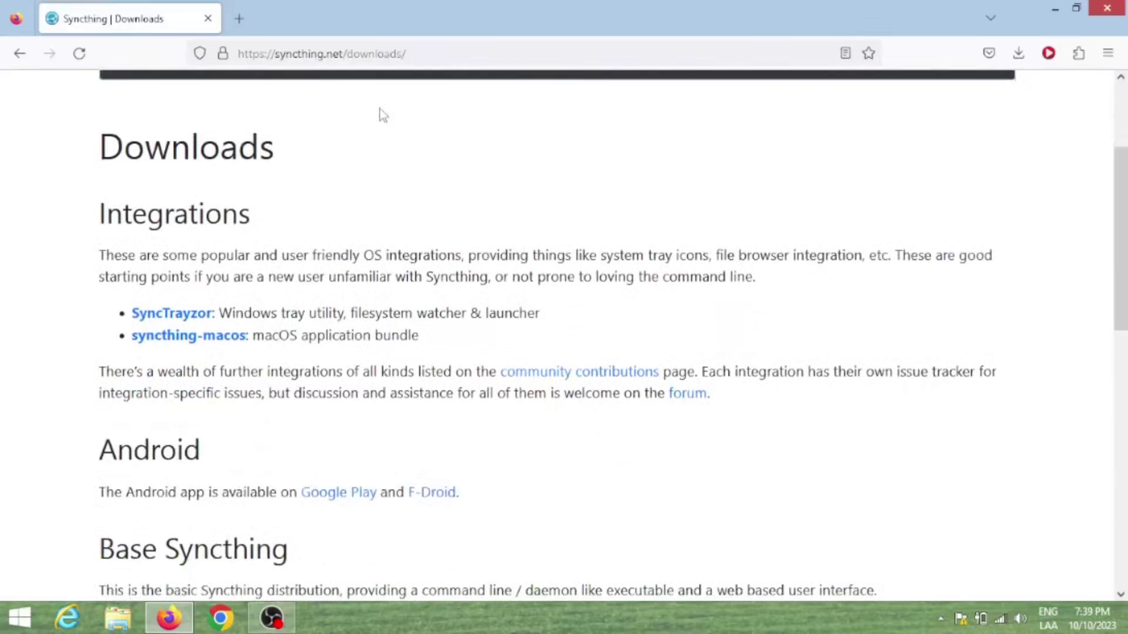
pyautogui.scroll(1, 380, 112)
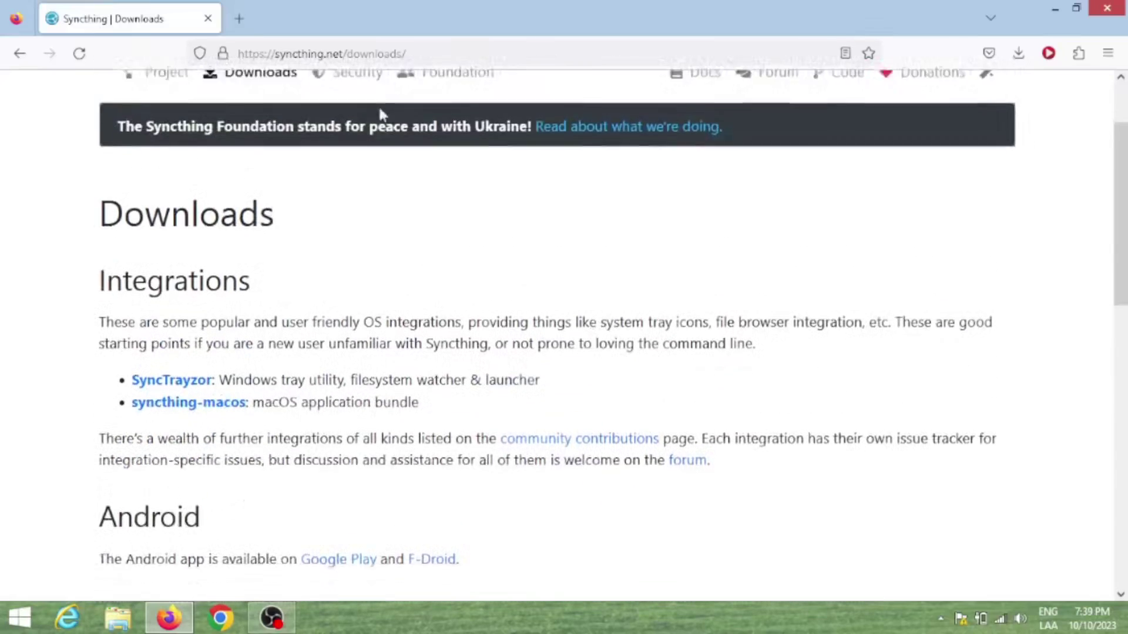
pyautogui.scroll(-4, 380, 112)
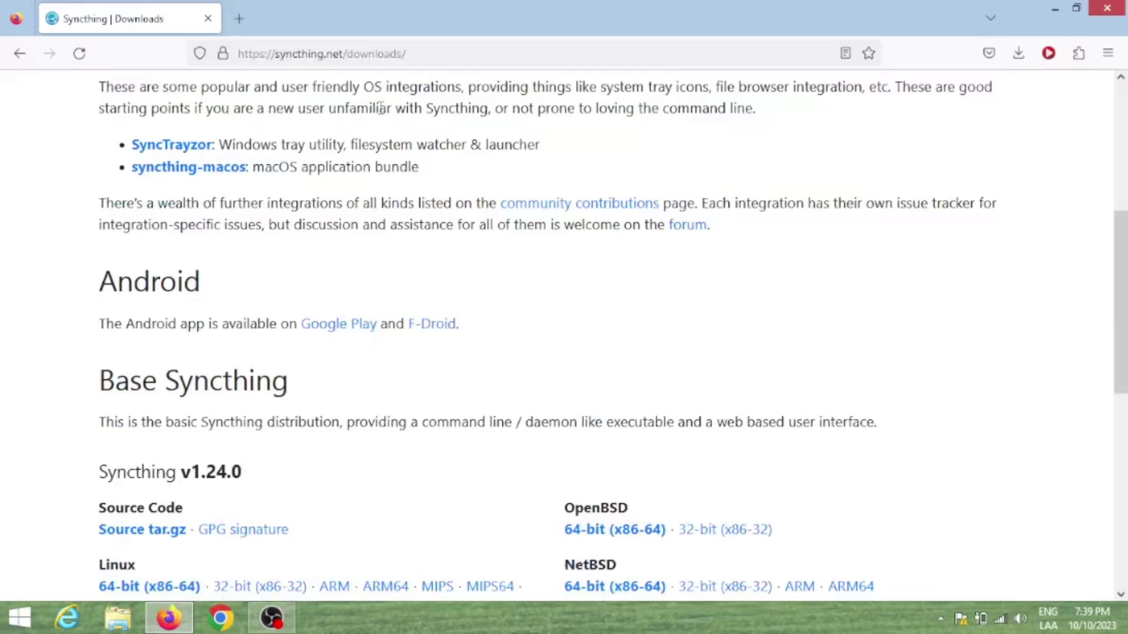
pyautogui.scroll(1, 380, 108)
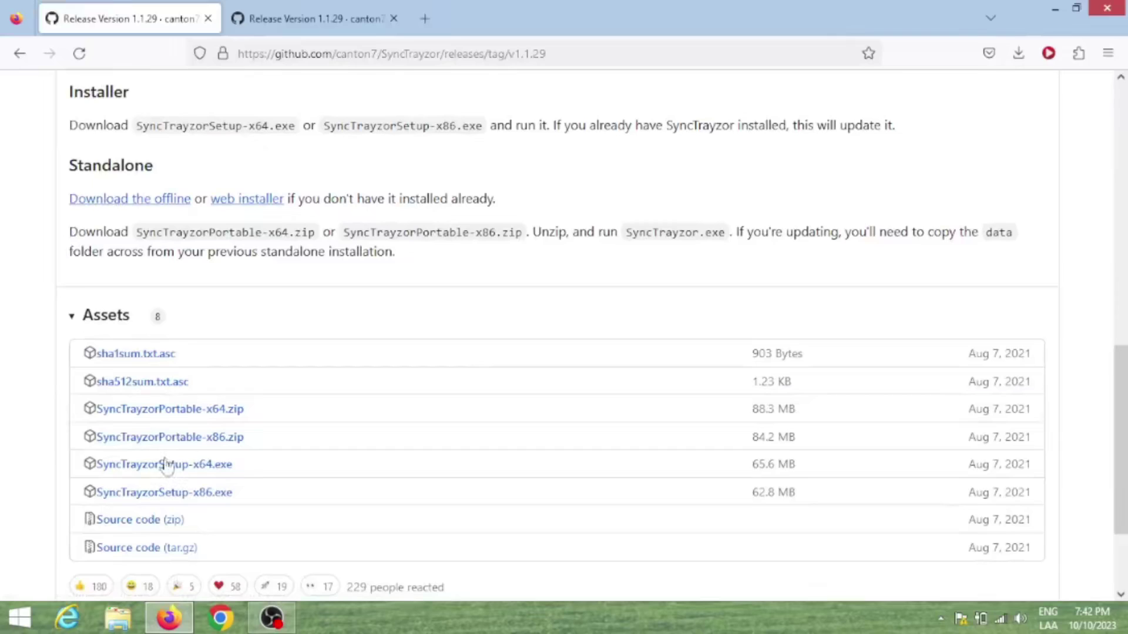
# Download and install SyncTrayzorSetup-x64.exe with defaults, also allowing Syncthing on public networks
pyautogui.click(163, 468)
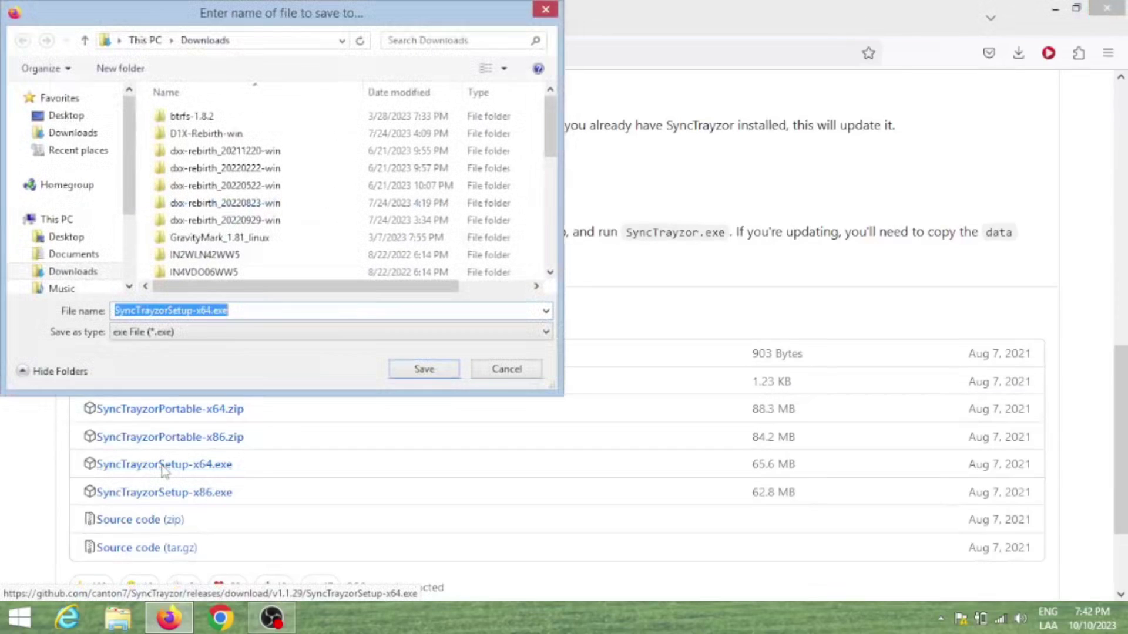
pyautogui.click(413, 379)
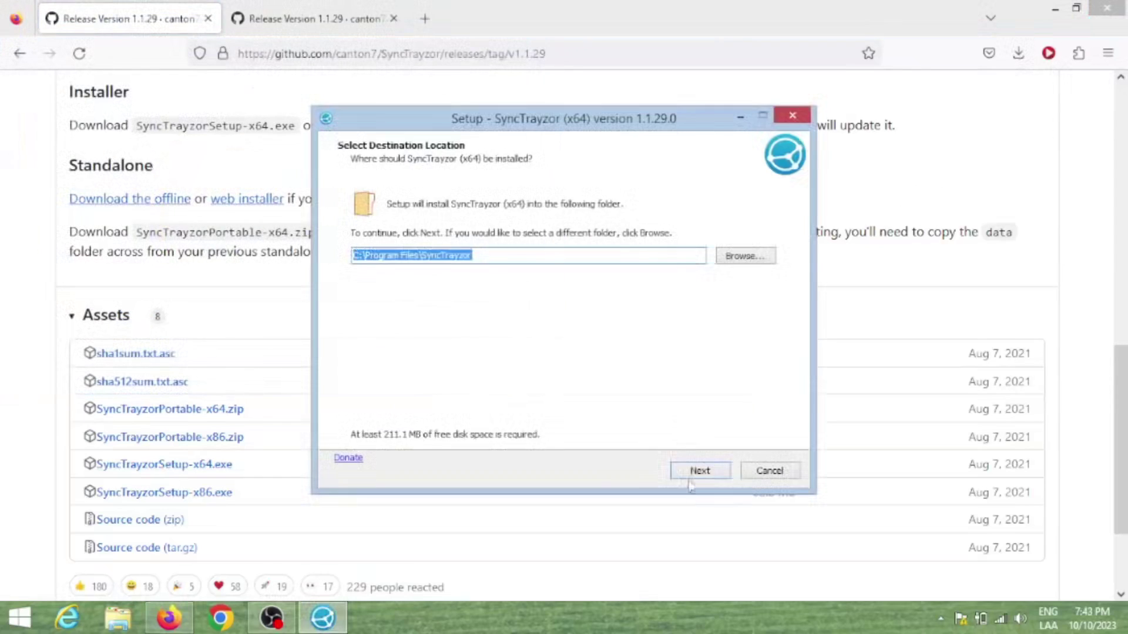
pyautogui.click(692, 474)
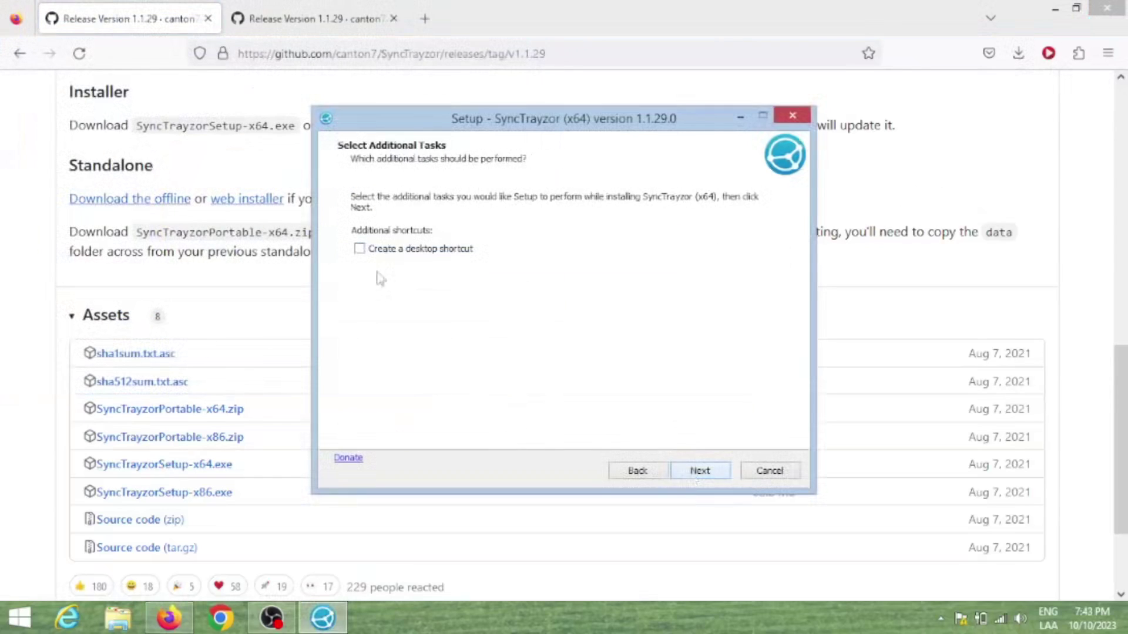
pyautogui.click(708, 473)
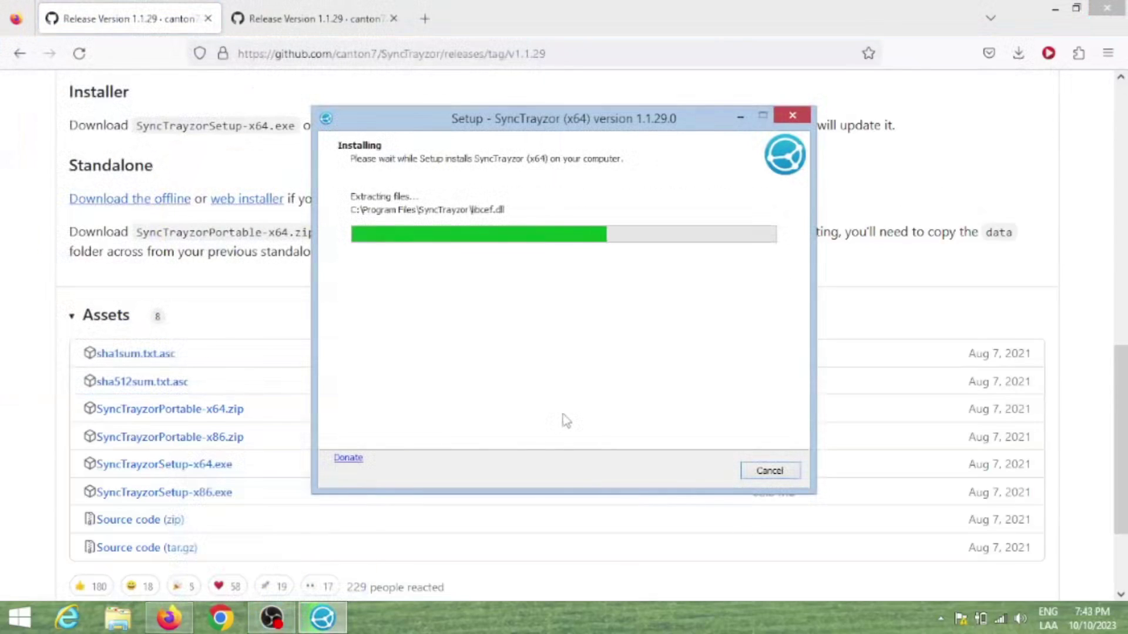
pyautogui.click(717, 476)
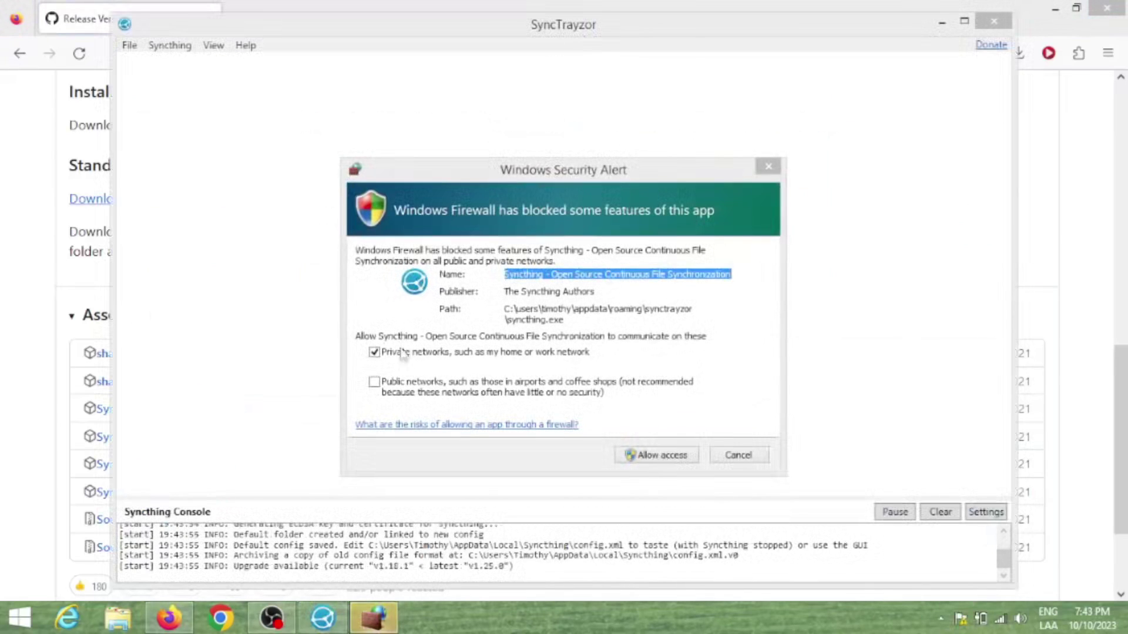
pyautogui.click(379, 392)
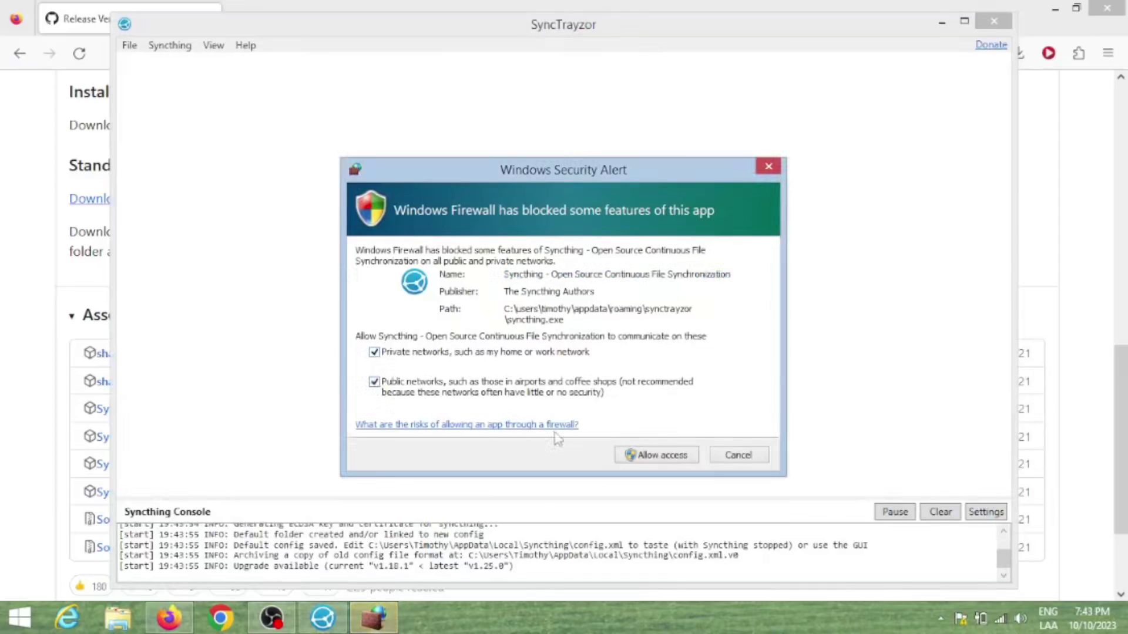
# Grant Syncthing firewall access, then choose Add Remote Device in the SyncTrayzor dashboard
pyautogui.click(640, 457)
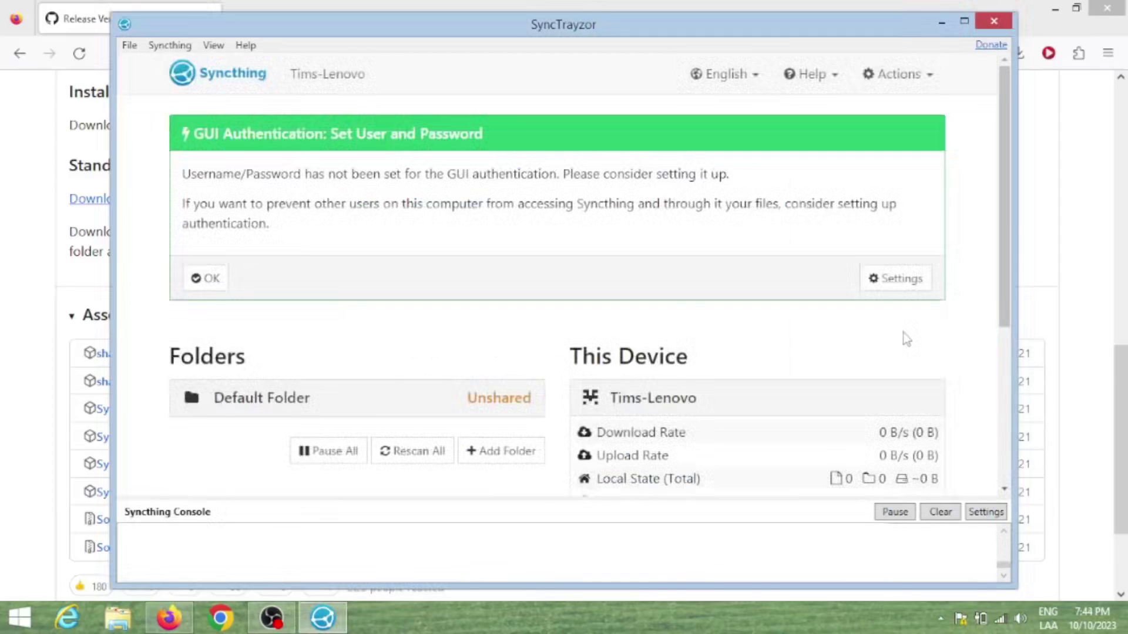
pyautogui.moveTo(1011, 283); pyautogui.dragTo(1004, 312)
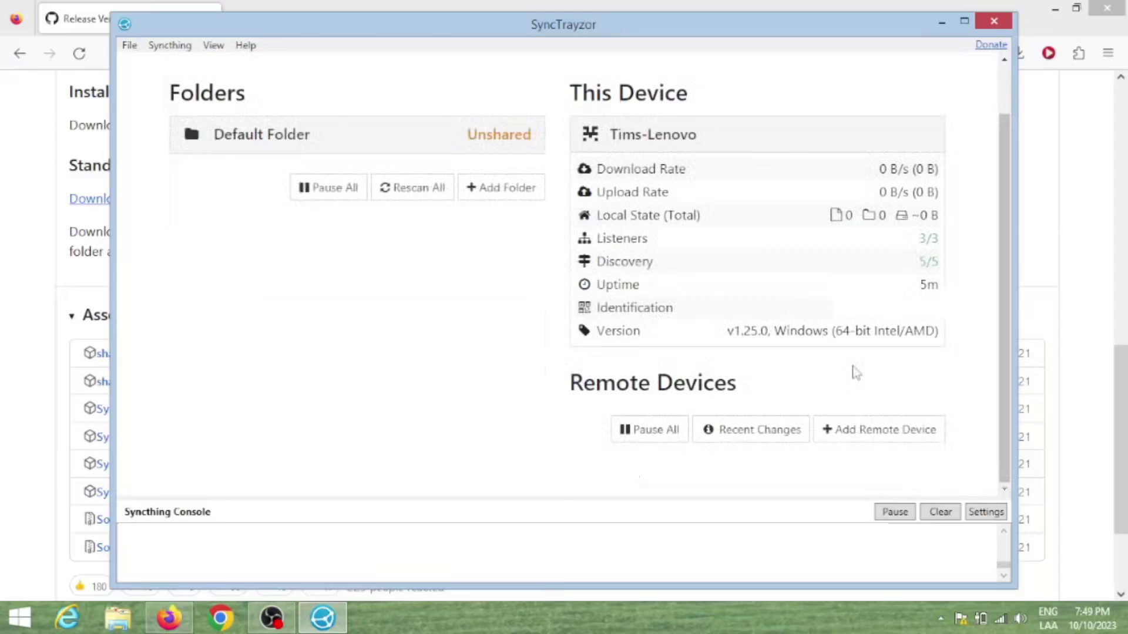
pyautogui.click(871, 433)
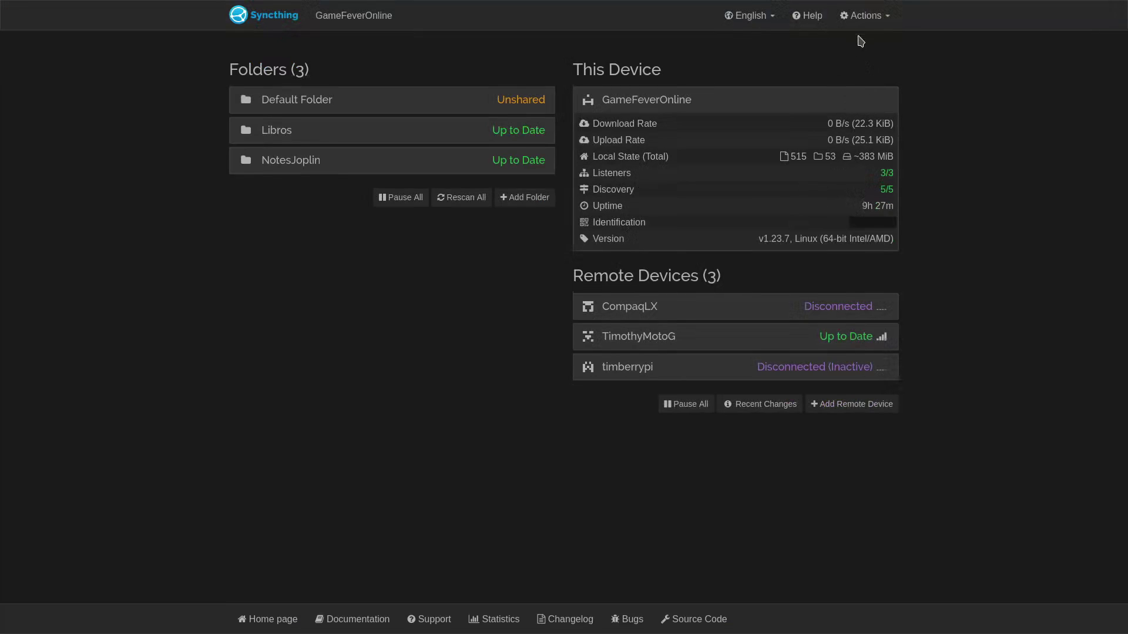
# Show this device's ID, then fill in the nearby device's ID and name it 'My Awesome PC'
pyautogui.click(861, 16)
pyautogui.click(849, 59)
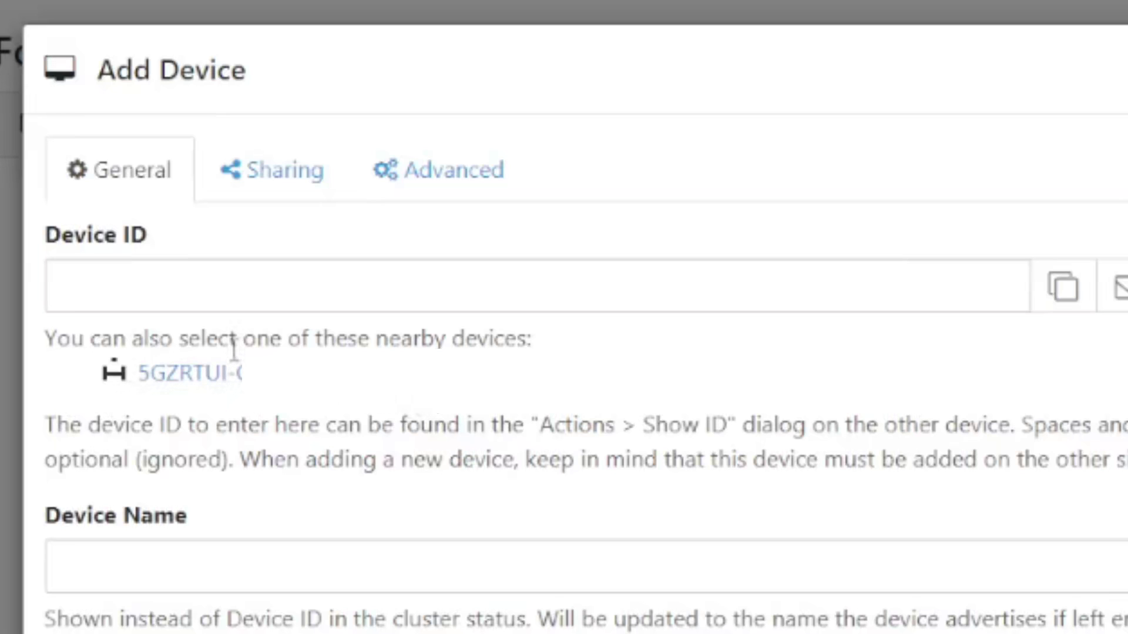
pyautogui.click(229, 374)
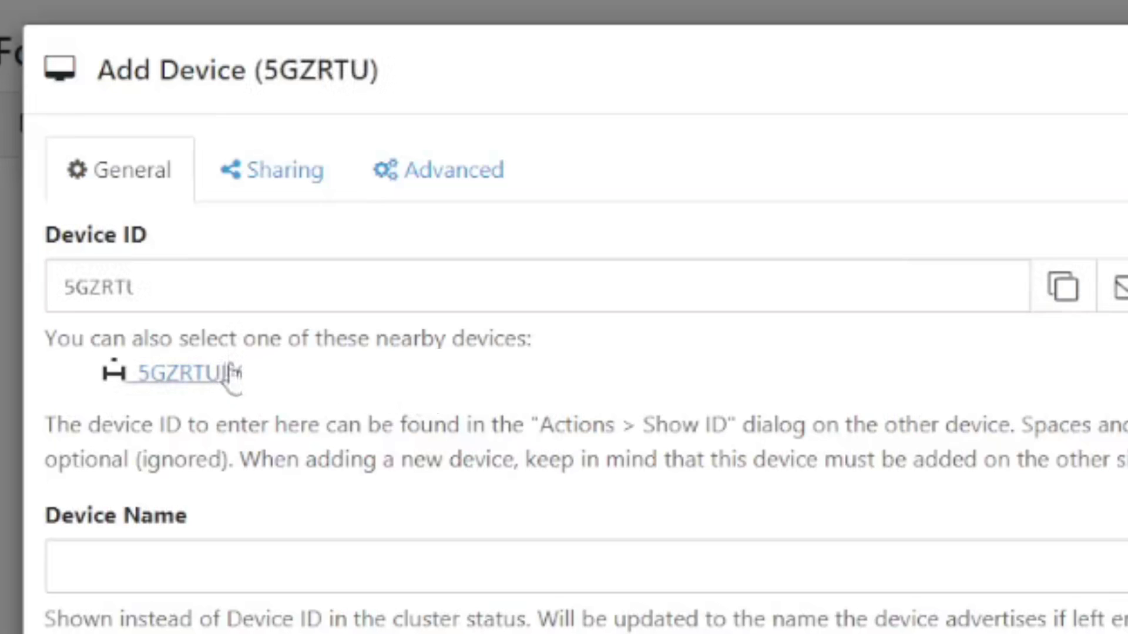
pyautogui.click(494, 578)
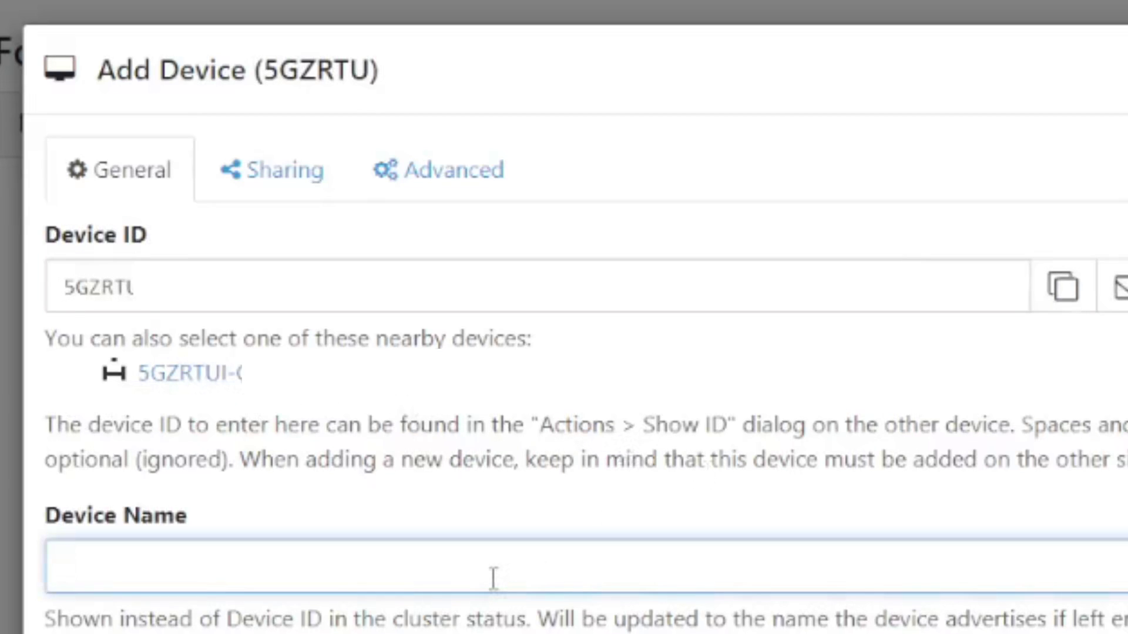
pyautogui.write('My Awe')
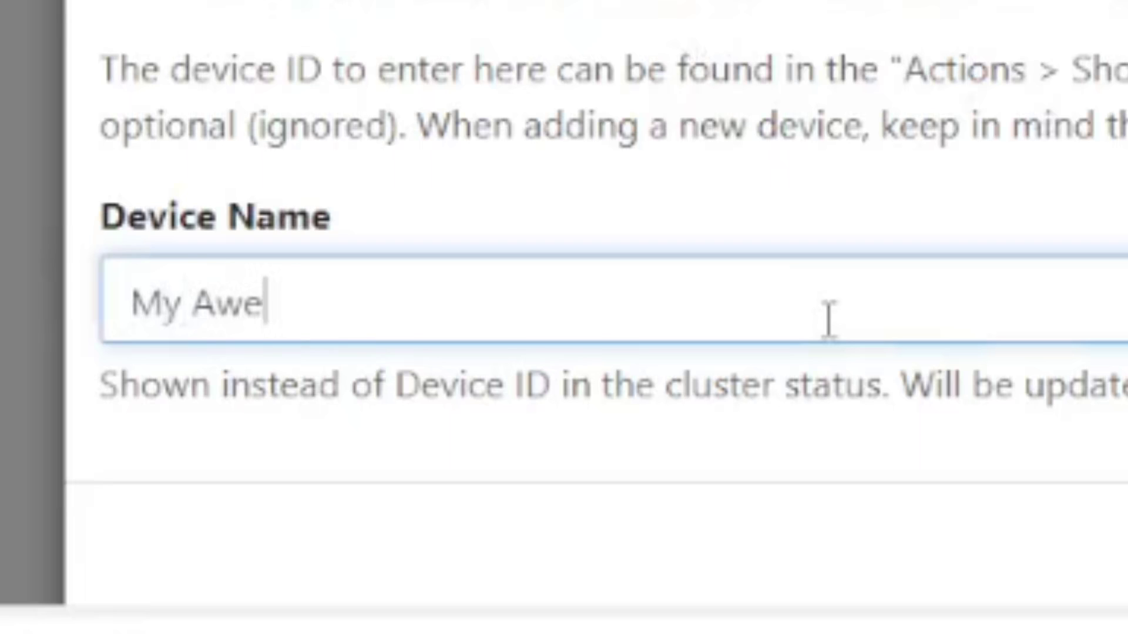
pyautogui.write('some PC')
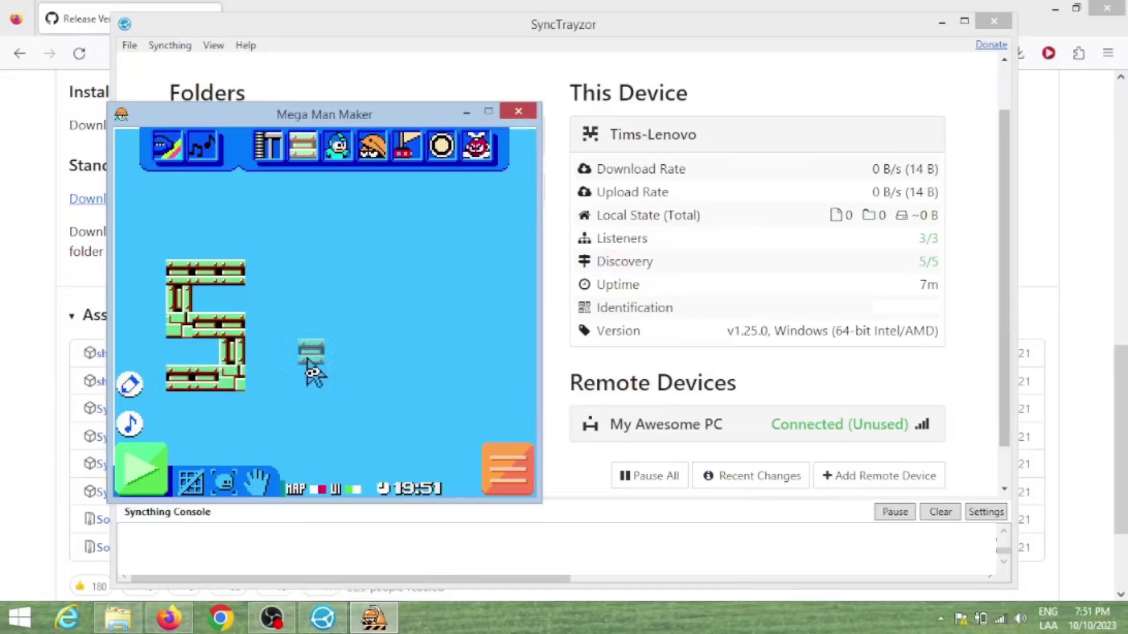
# Paint U and b brick shapes, then start a new SyncTrayzor folder labelled 'MegaMaker'
pyautogui.moveTo(282, 329)
pyautogui.mouseDown()
pyautogui.moveTo(326, 385)
pyautogui.moveTo(338, 317)
pyautogui.mouseUp()
pyautogui.moveTo(398, 288)
pyautogui.mouseDown()
pyautogui.moveTo(395, 385)
pyautogui.moveTo(443, 332)
pyautogui.moveTo(411, 326)
pyautogui.mouseUp()
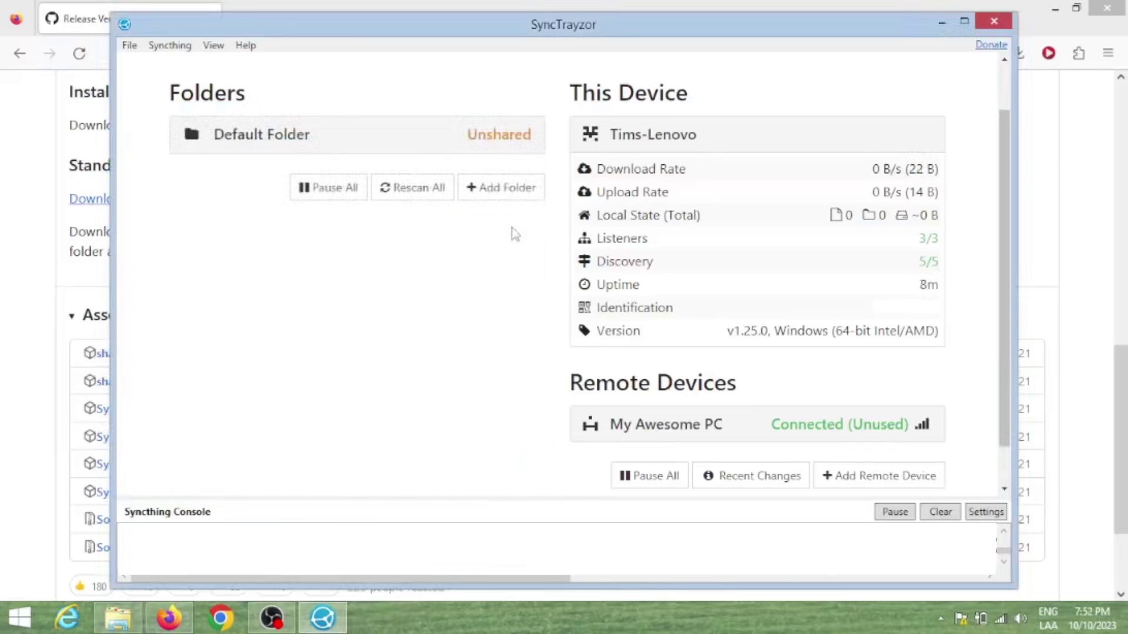
pyautogui.click(479, 194)
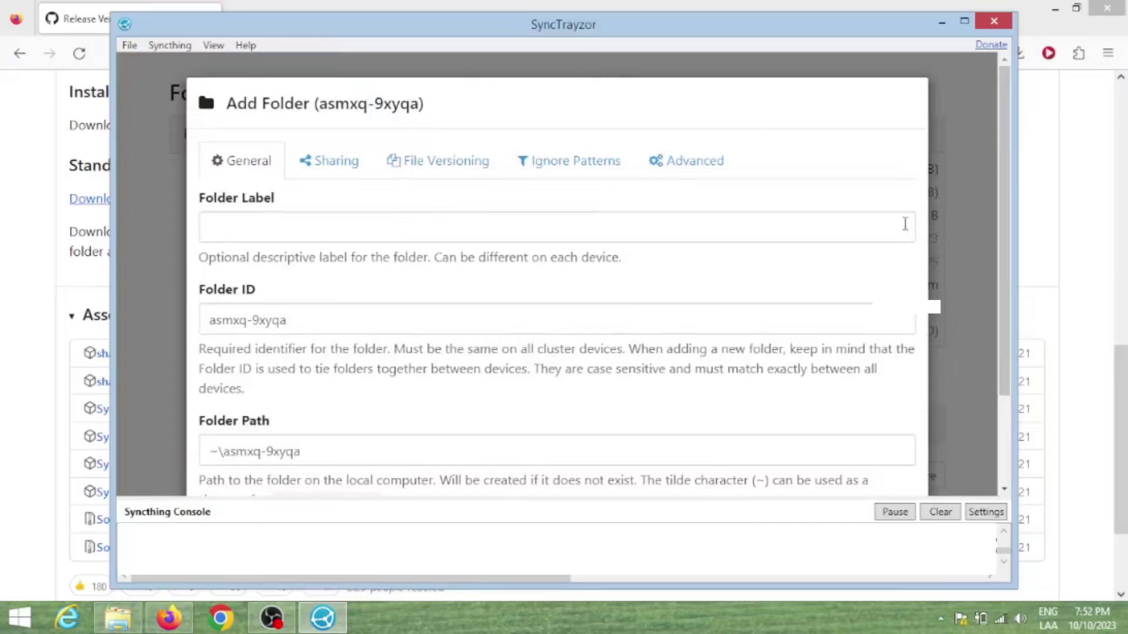
pyautogui.moveTo(1003, 243)
pyautogui.mouseDown()
pyautogui.moveTo(1003, 308)
pyautogui.moveTo(999, 258)
pyautogui.mouseUp()
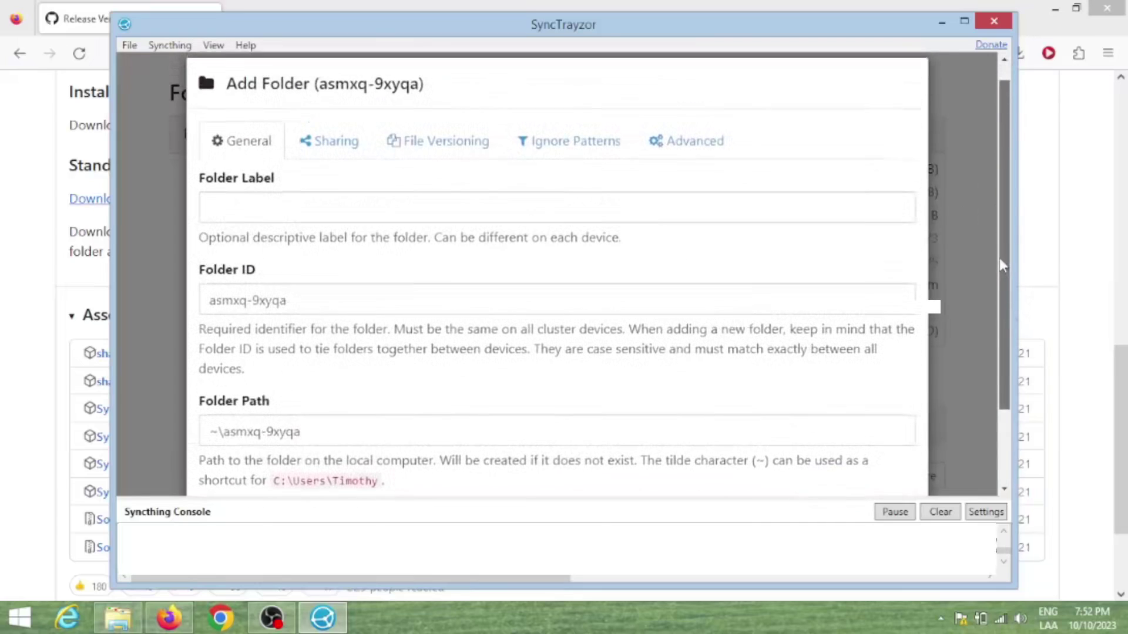
pyautogui.click(289, 194)
pyautogui.write('MegaMake')
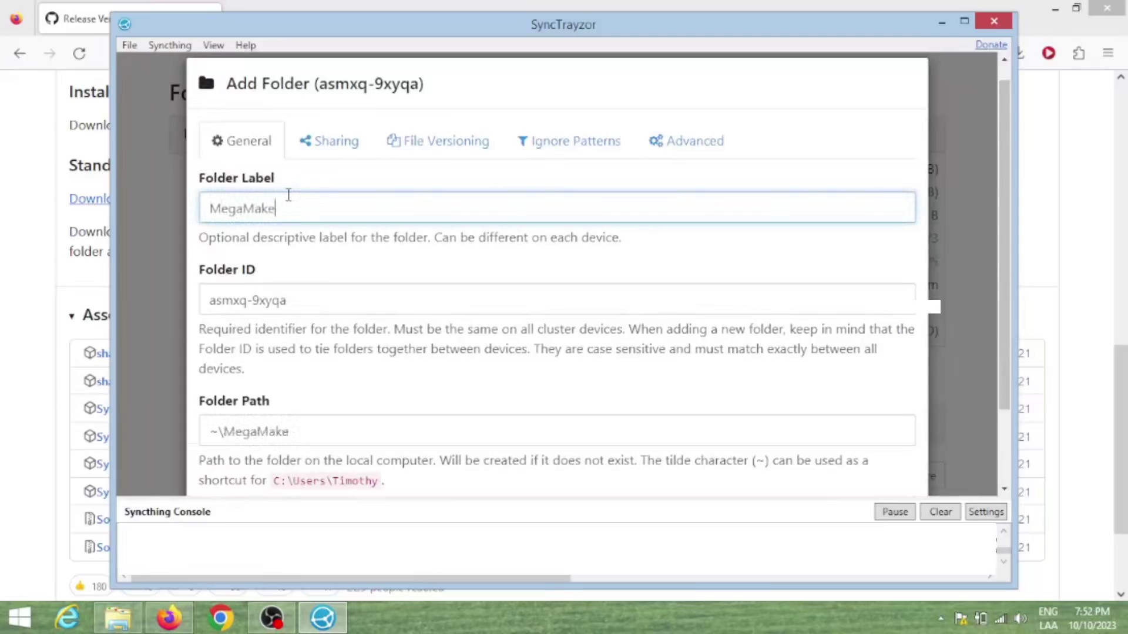
pyautogui.write('r')
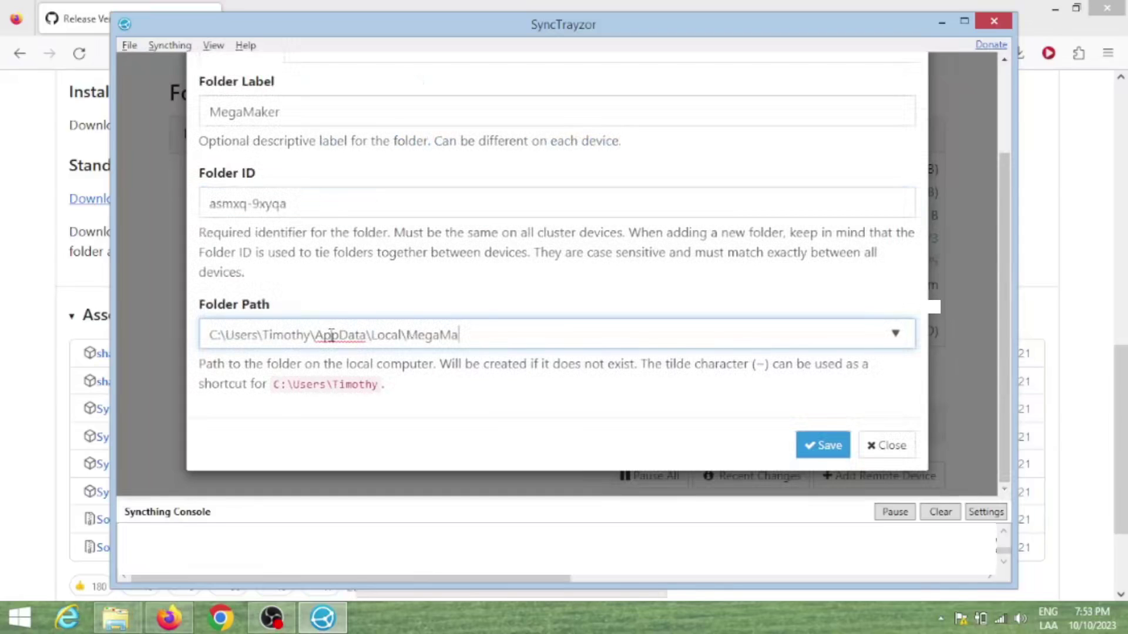
# Copy the MegaMaker folder's Location path from its Properties window
pyautogui.moveTo(116, 617)
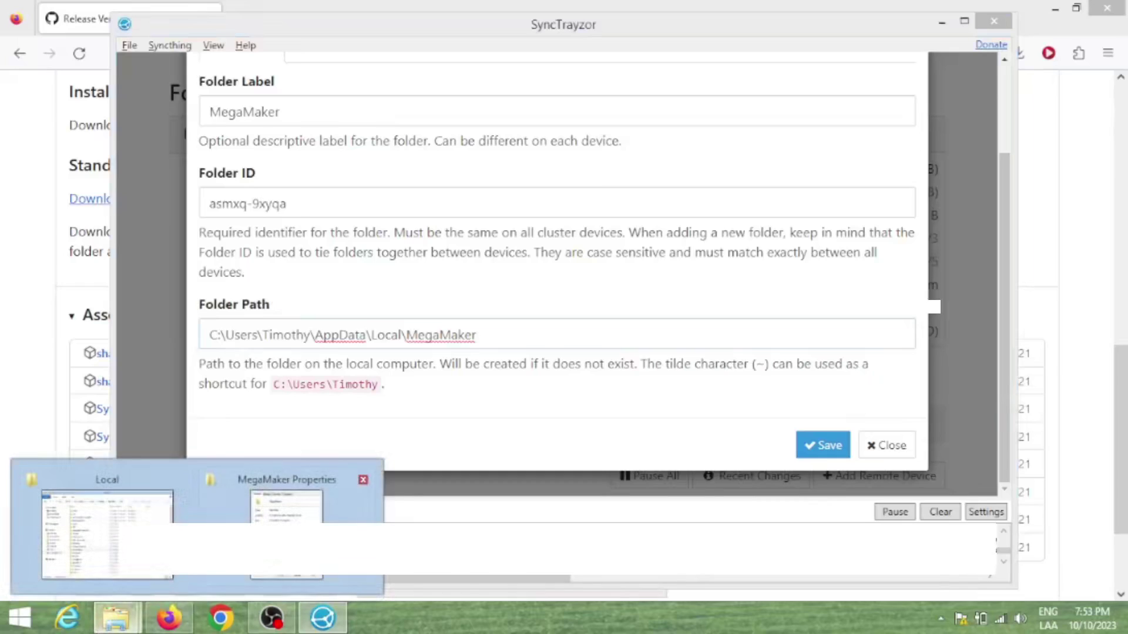
pyautogui.click(294, 523)
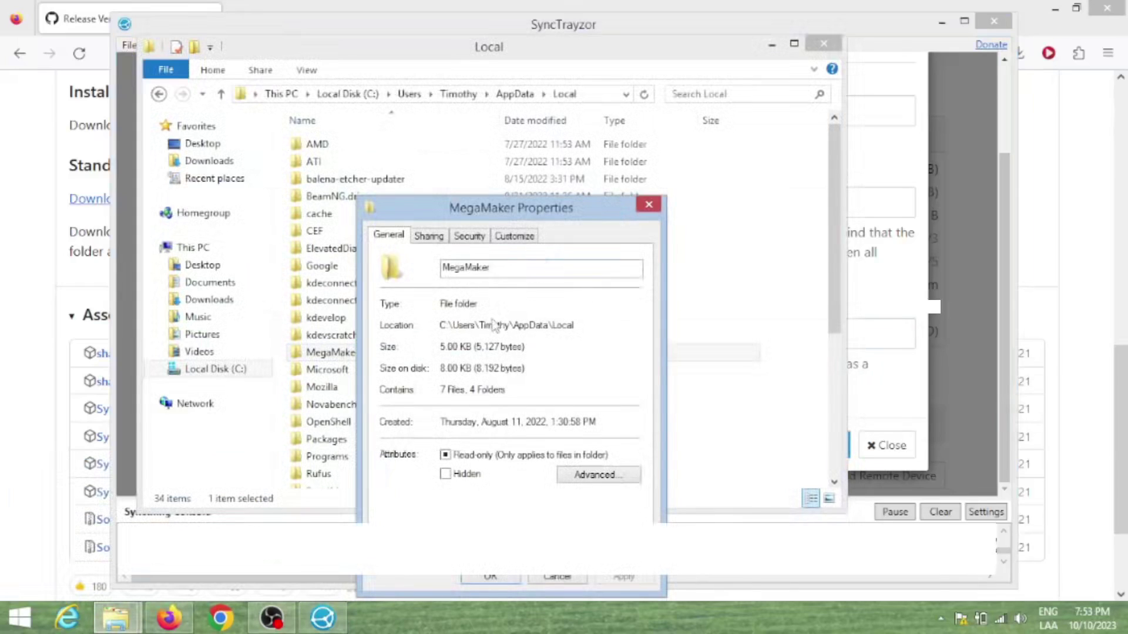
pyautogui.moveTo(574, 332); pyautogui.dragTo(449, 327)
pyautogui.rightClick(443, 326)
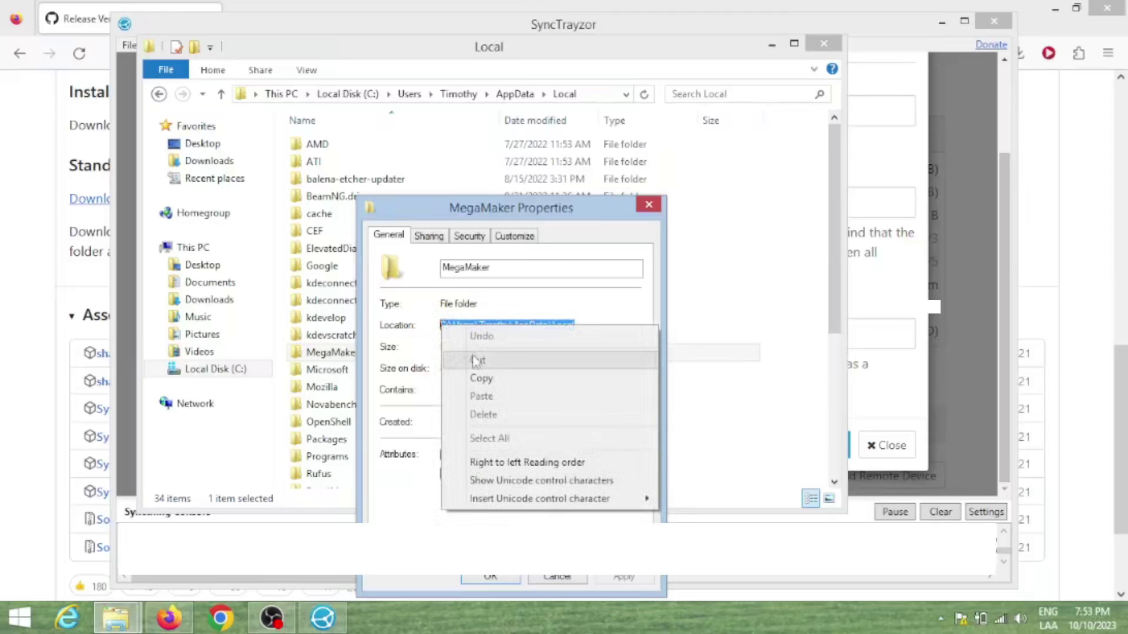
pyautogui.click(477, 375)
# Paste the copied AppData\Local location into the new folder's Folder Path
pyautogui.click(117, 617)
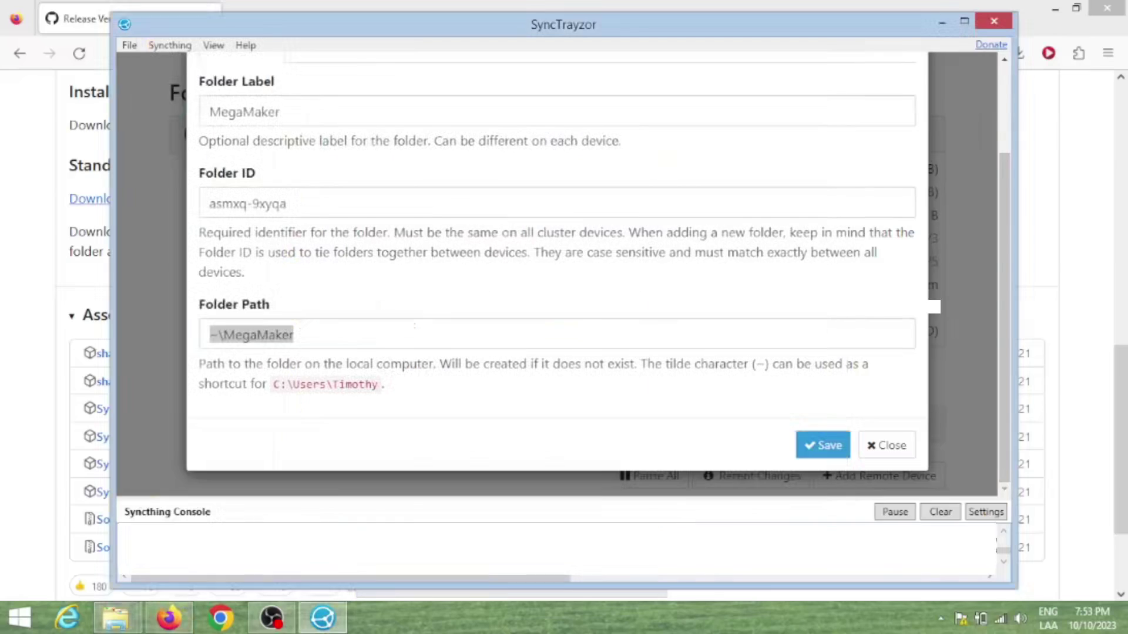
pyautogui.click(335, 338)
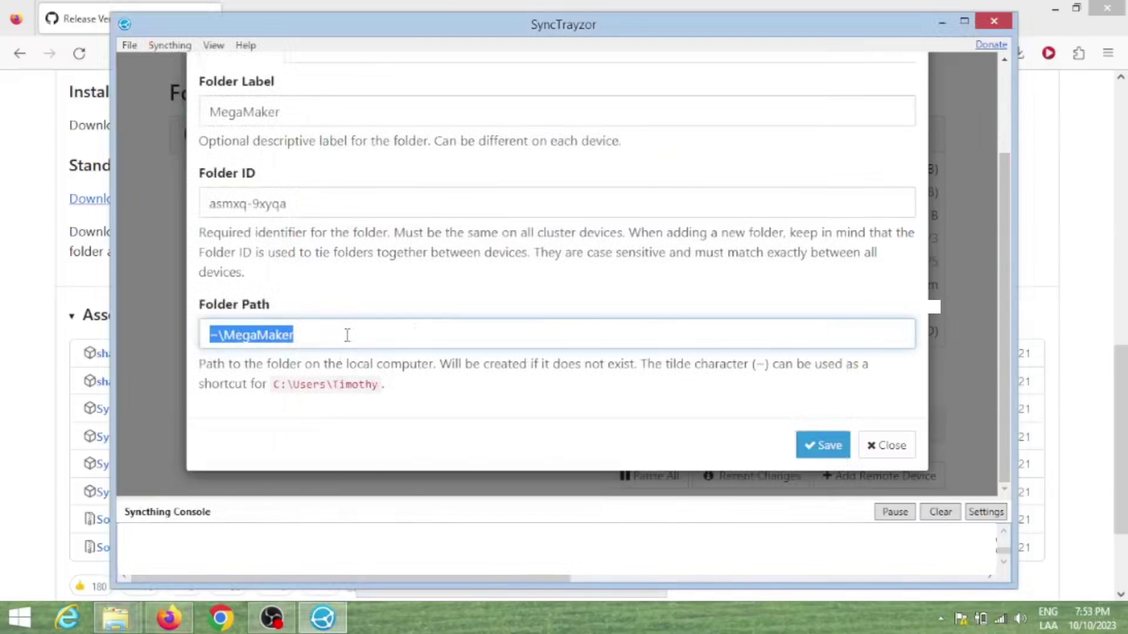
pyautogui.hotkey('ctrl', 'v')
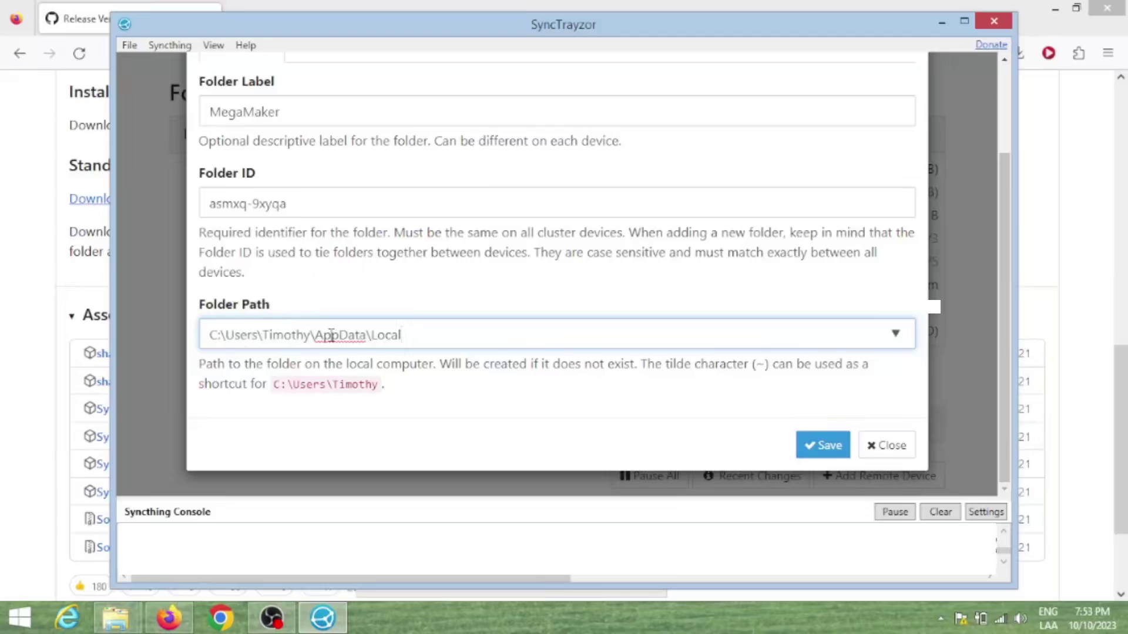
# Share the folder with My Awesome PC and look at the file versioning types
pyautogui.scroll(1, 332, 205)
pyautogui.click(333, 76)
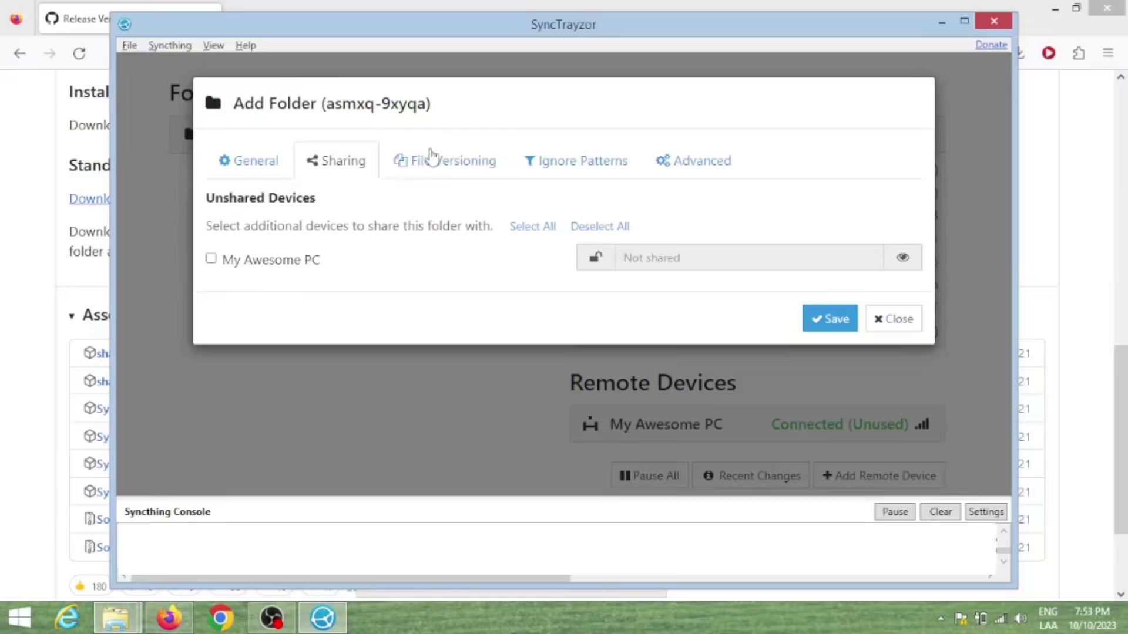
pyautogui.click(267, 260)
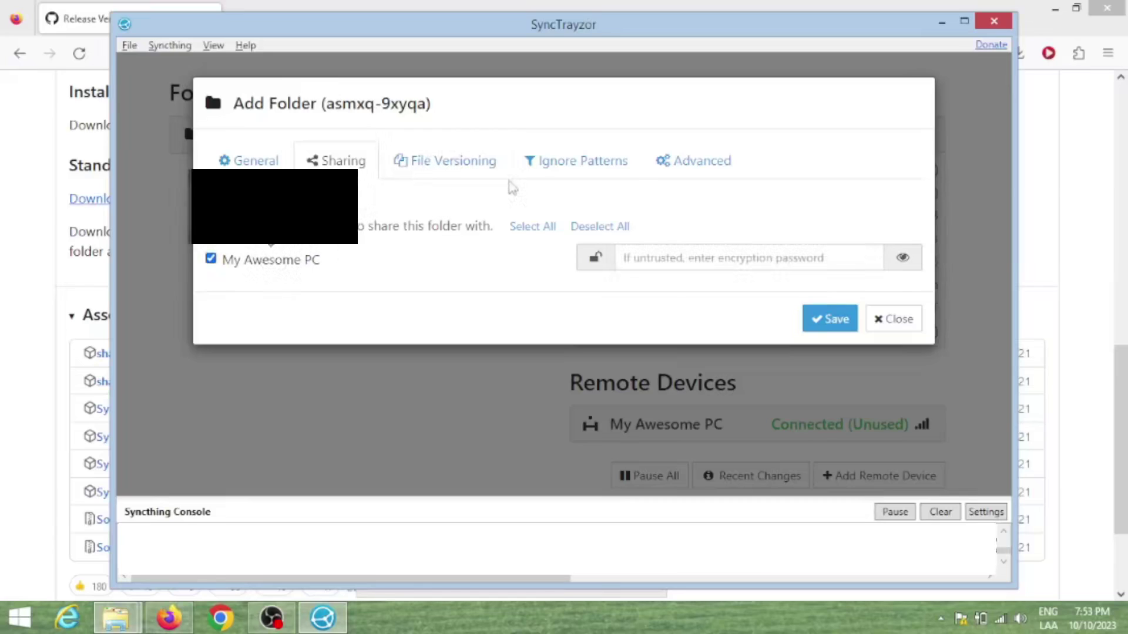
pyautogui.click(451, 175)
pyautogui.click(343, 226)
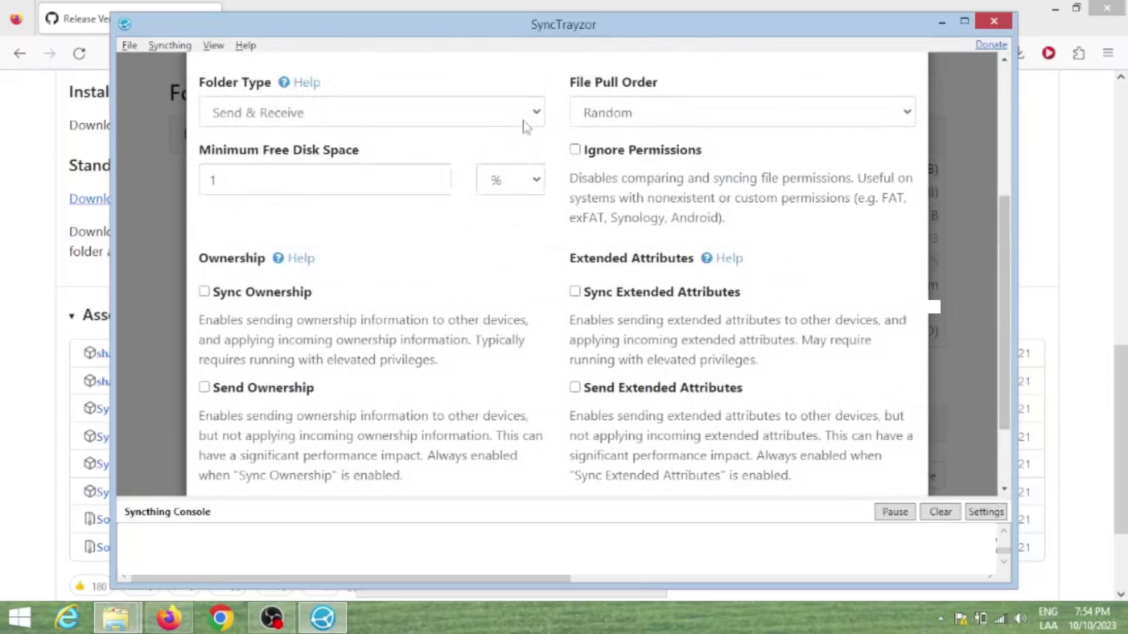
# Keep Folder Type as Send & Receive in Advanced and save the MegaMaker folder
pyautogui.scroll(2, 525, 126)
pyautogui.click(274, 203)
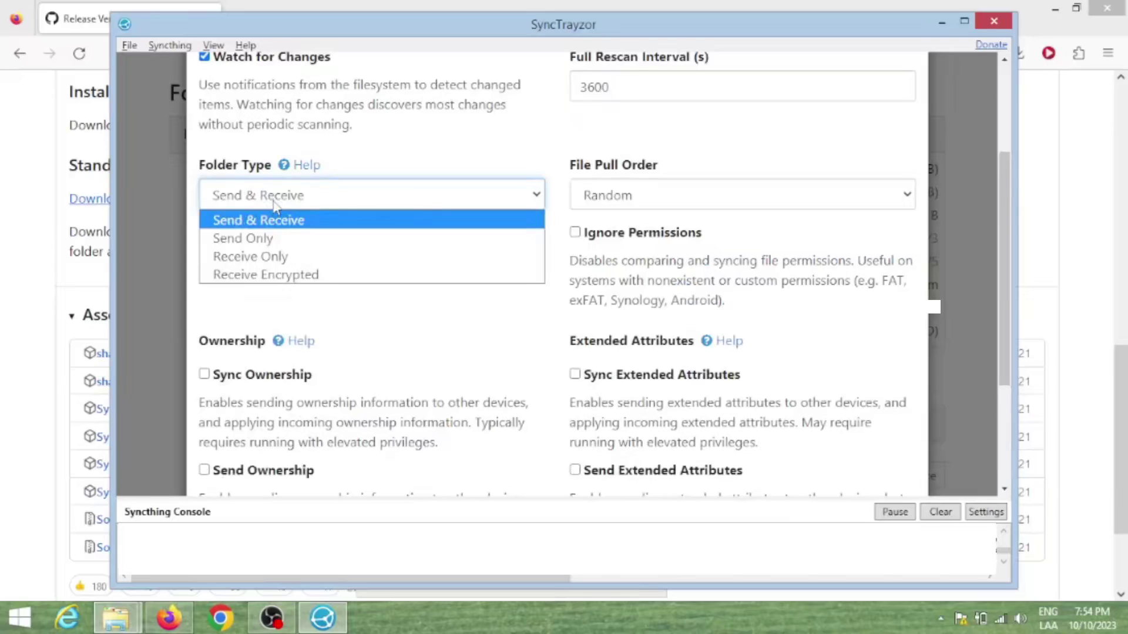
pyautogui.click(274, 202)
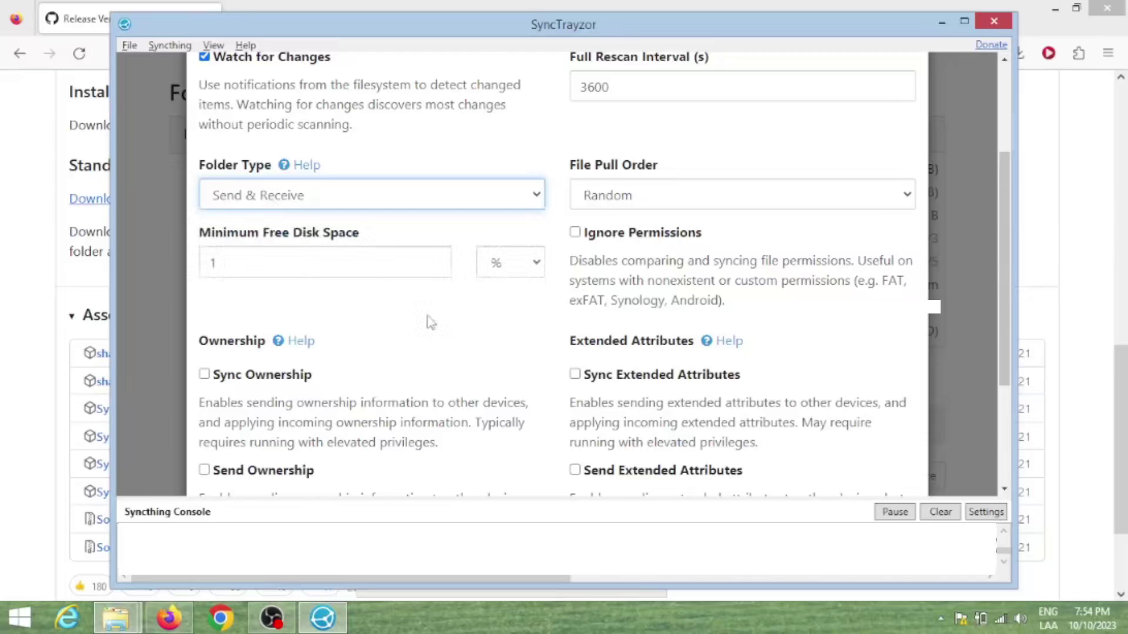
pyautogui.scroll(-3, 429, 320)
pyautogui.click(817, 445)
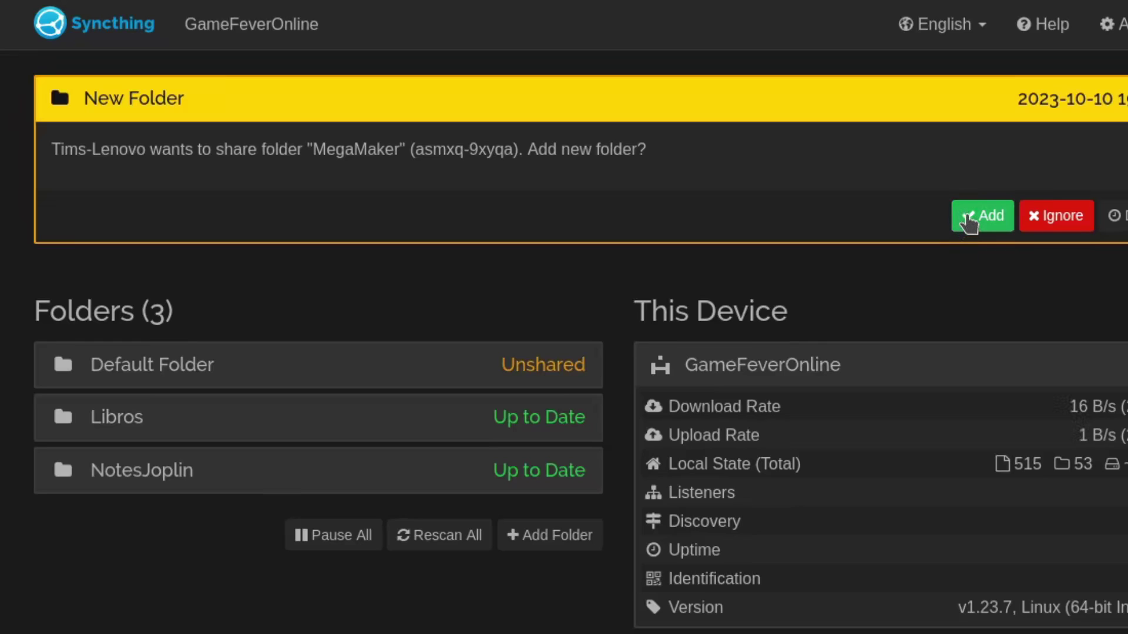
# Accept the incoming MegaMaker folder share and set its path to ~/Desktop/MegaMaker
pyautogui.click(968, 218)
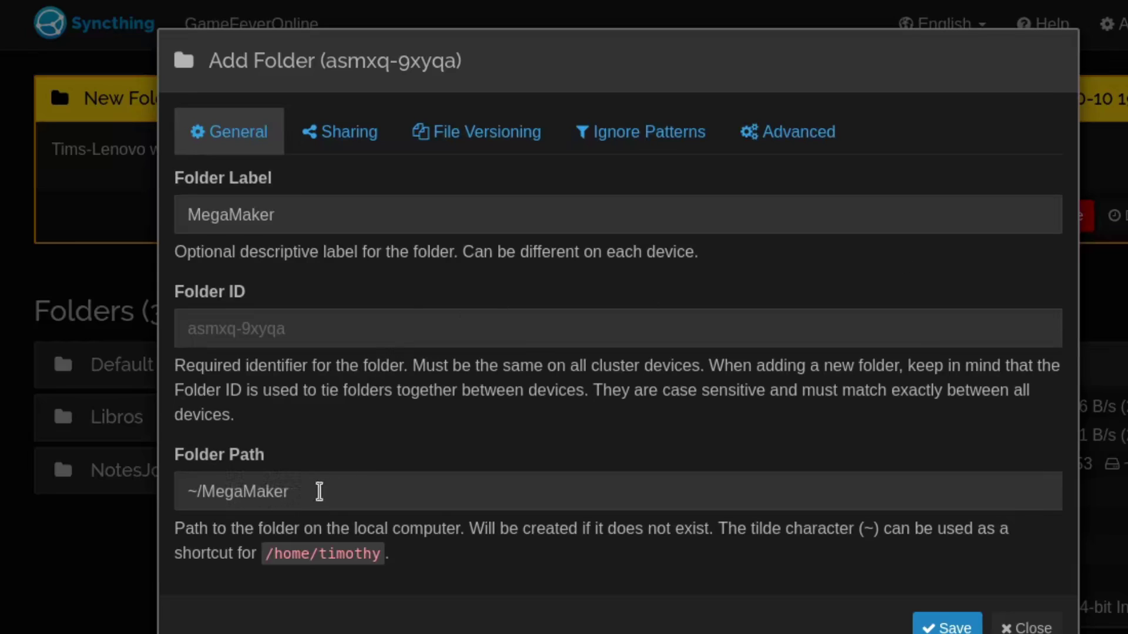
pyautogui.click(205, 491)
pyautogui.write('Desktop/')
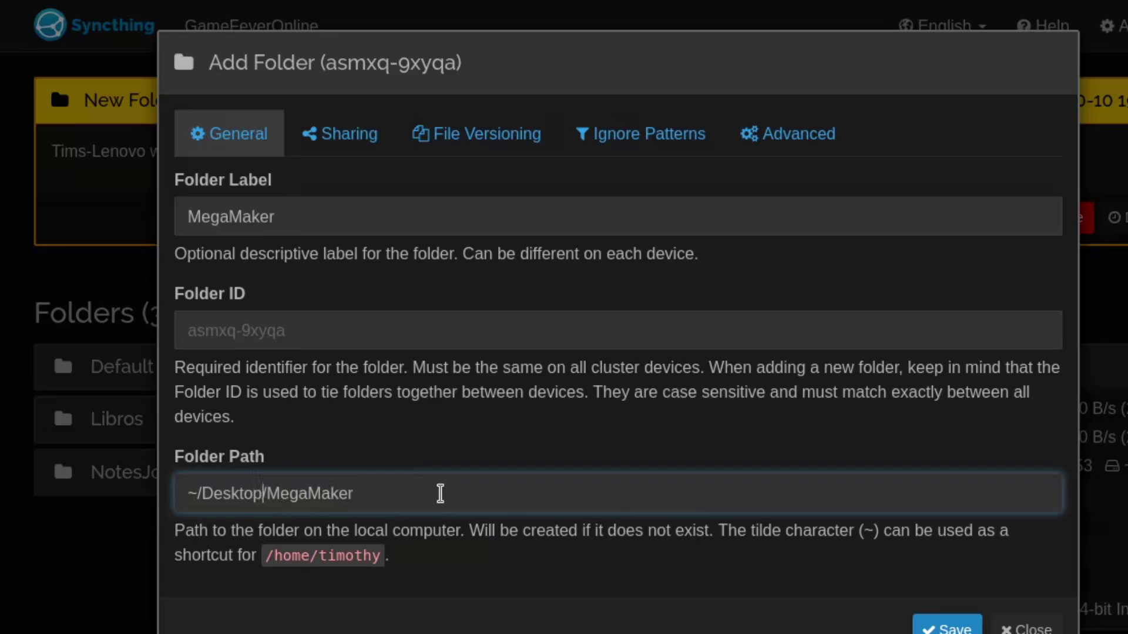
# Choose Simple File Versioning, then review the ignore patterns and advanced folder settings
pyautogui.click(476, 134)
pyautogui.click(345, 232)
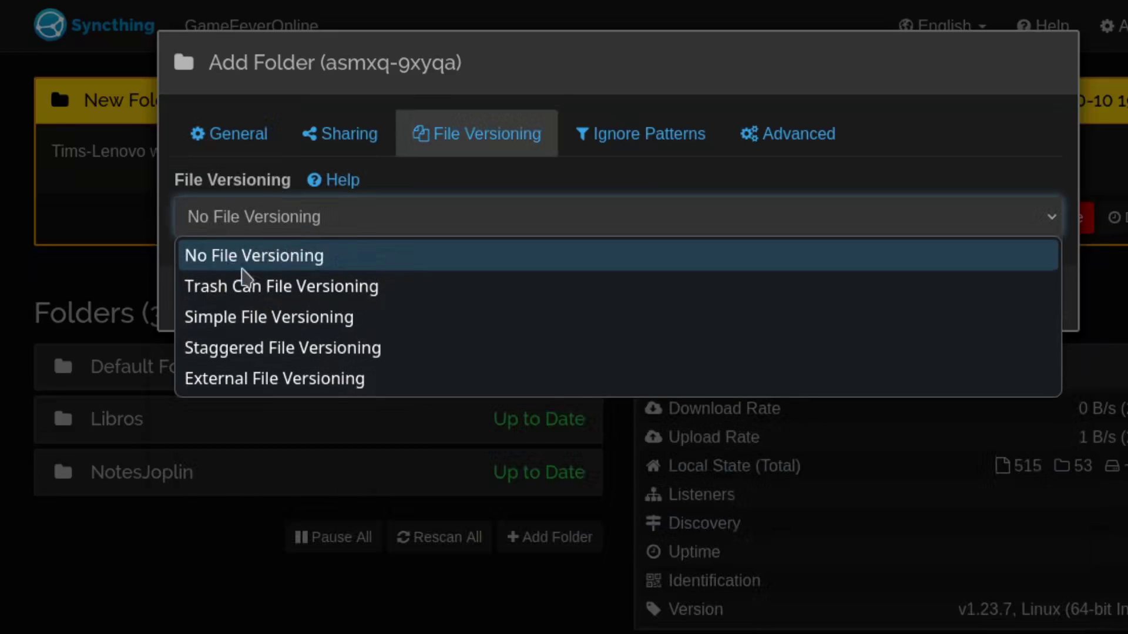
pyautogui.click(234, 320)
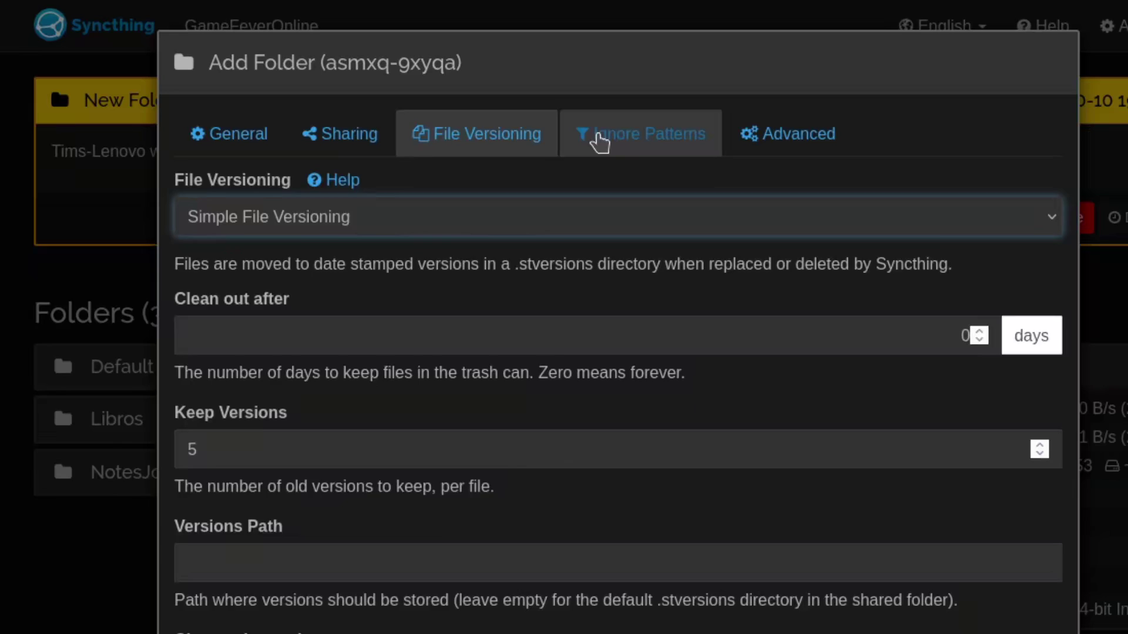
pyautogui.click(595, 138)
pyautogui.click(742, 148)
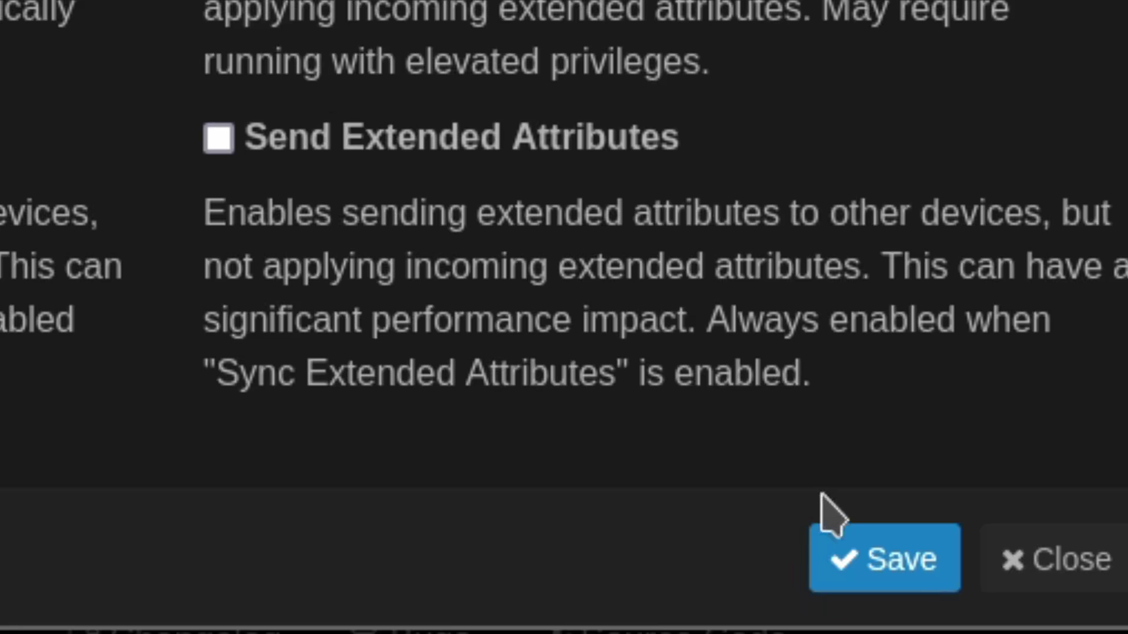
# Save the MegaMaker folder, then browse the level files in Dolphin's synced Levels folder
pyautogui.click(890, 578)
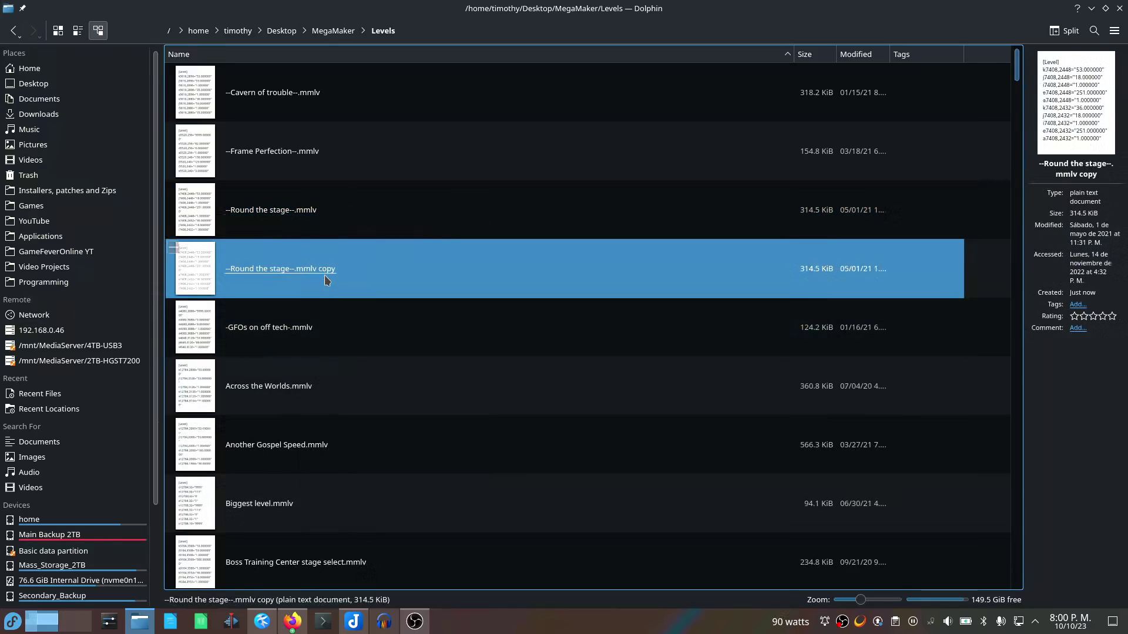
pyautogui.click(296, 355)
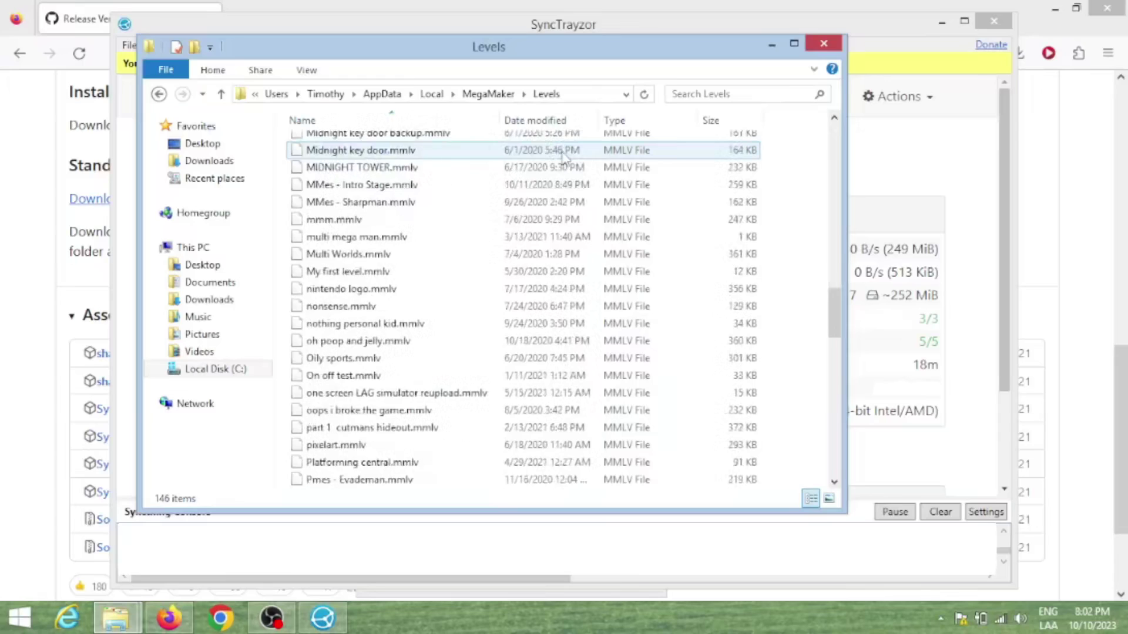
pyautogui.scroll(-10, 564, 155)
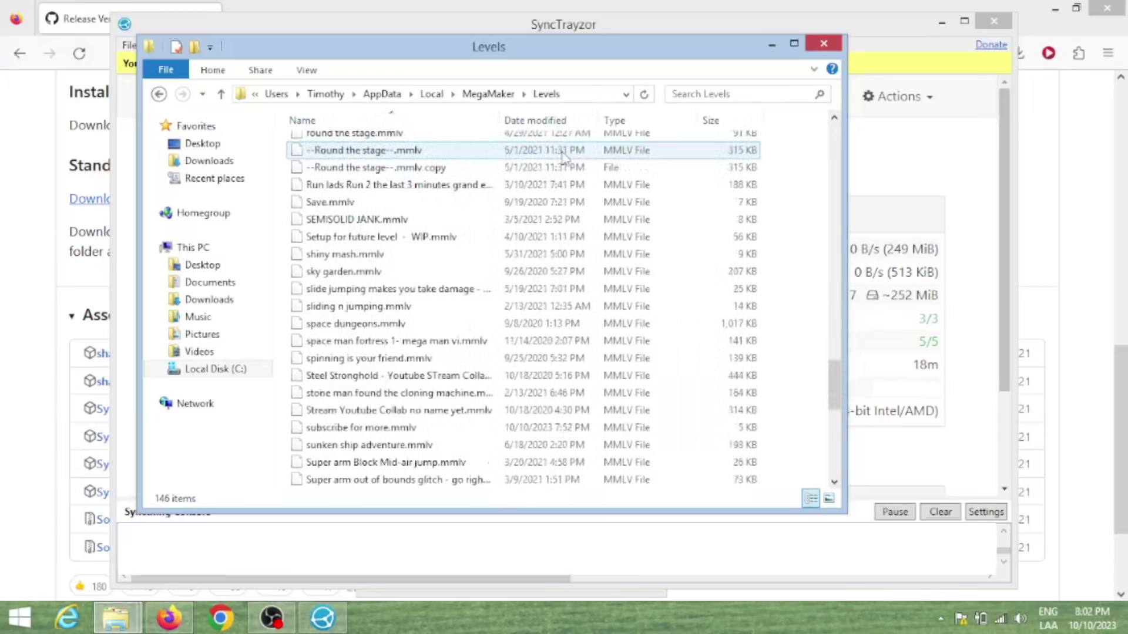
# Select the synced '--Round the stage--.mmlv copy' level in Explorer's MegaMaker Levels folder
pyautogui.scroll(1, 564, 153)
pyautogui.click(441, 212)
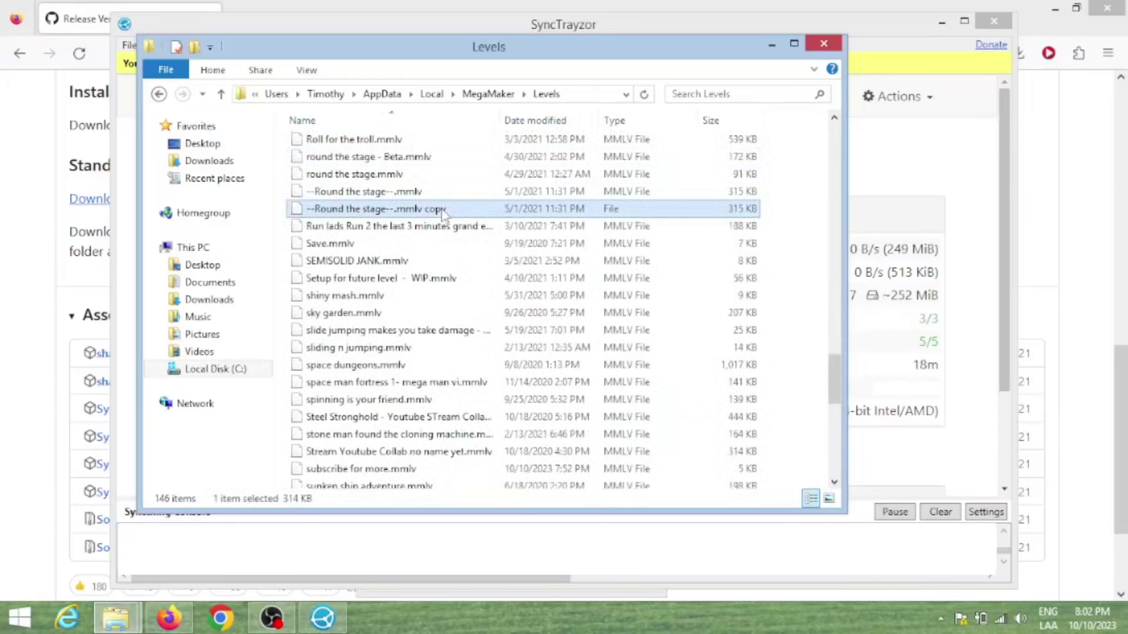
pyautogui.click(456, 219)
pyautogui.click(455, 215)
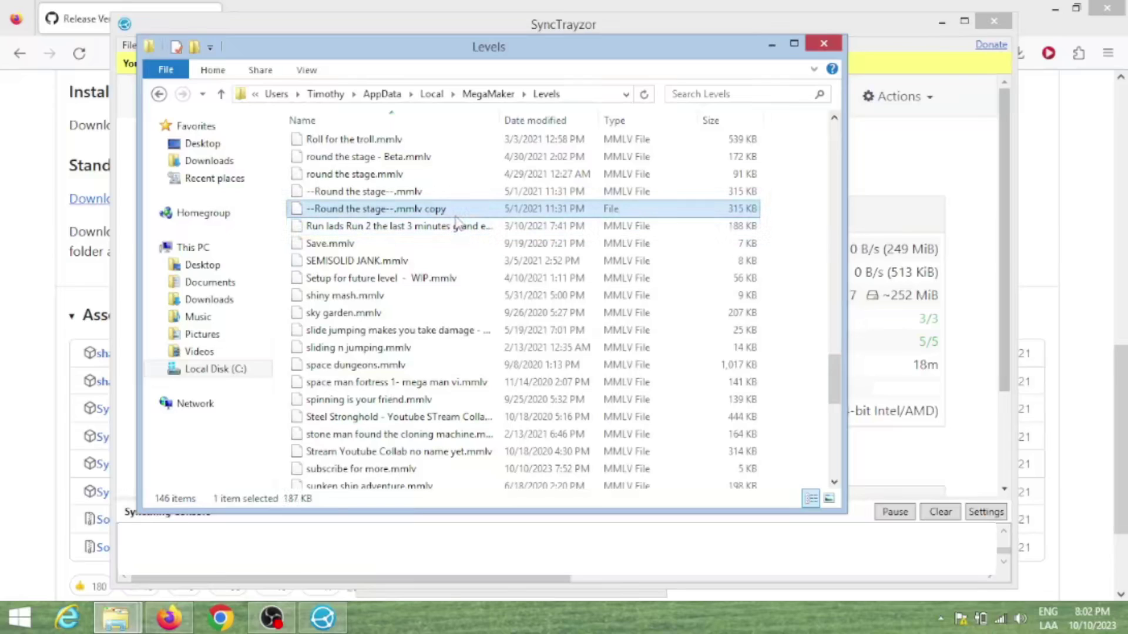